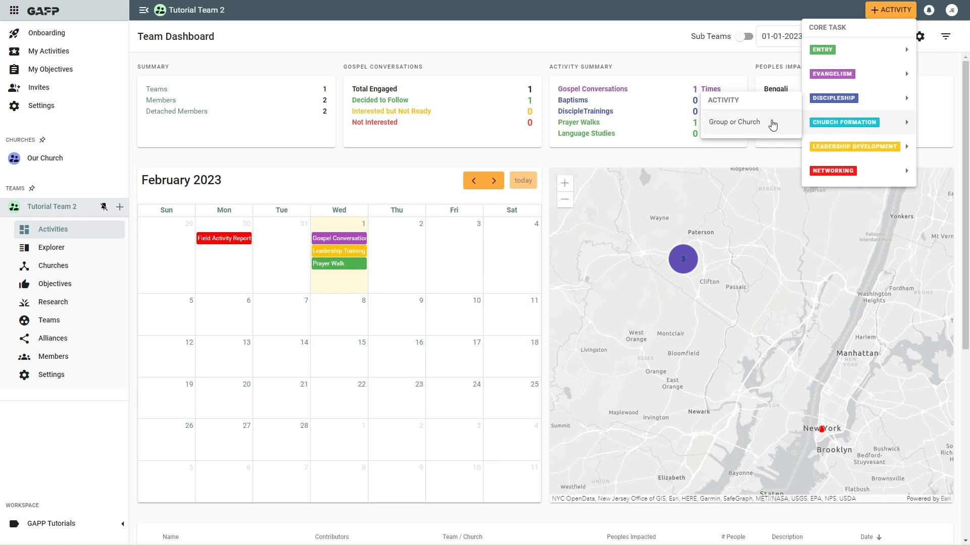
# Step: Start a Group or Church activity under church formation and add a second team member as a contributor
pyautogui.click(742, 123)
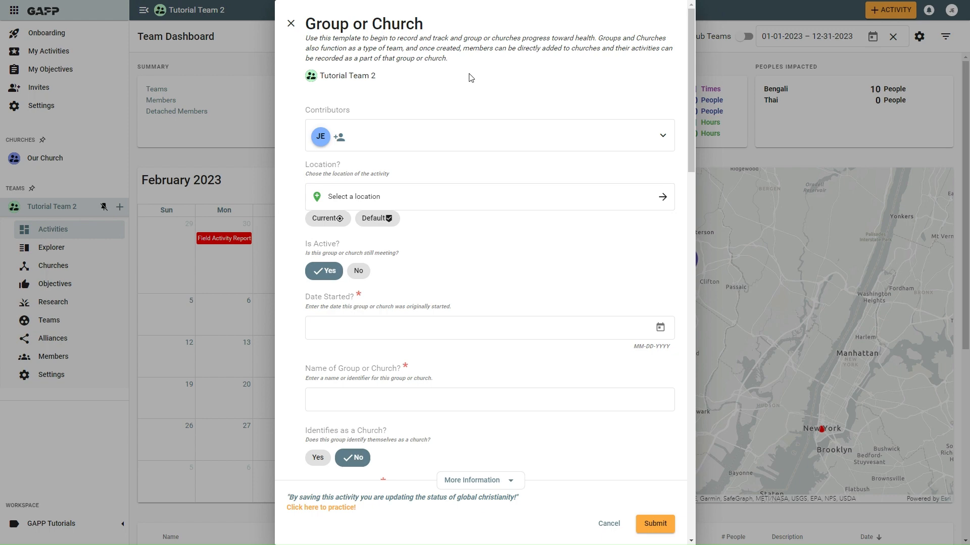
pyautogui.click(343, 140)
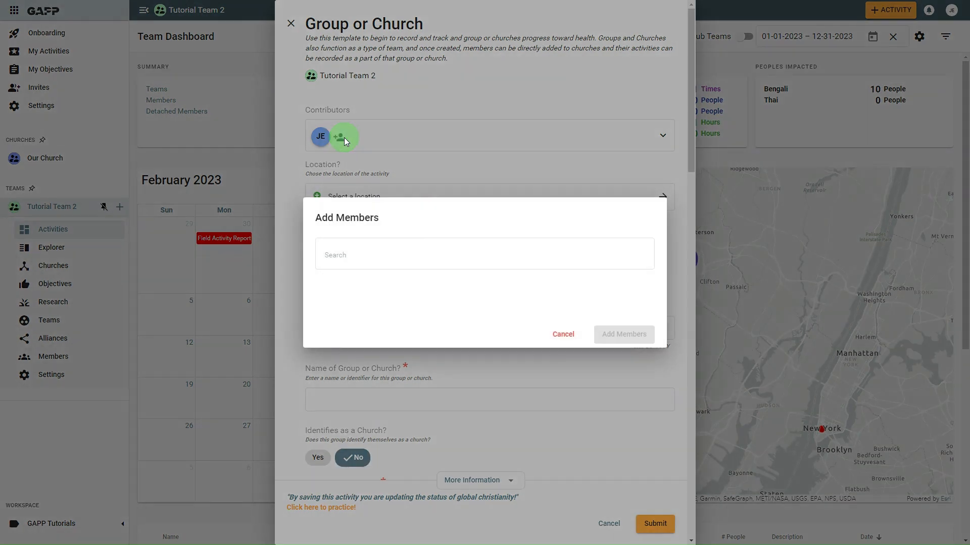
pyautogui.click(358, 253)
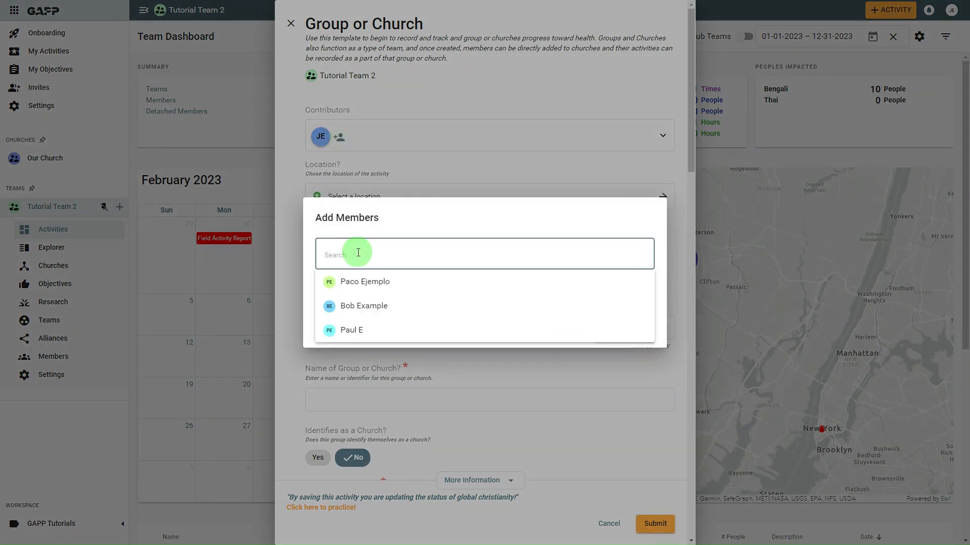
pyautogui.click(362, 282)
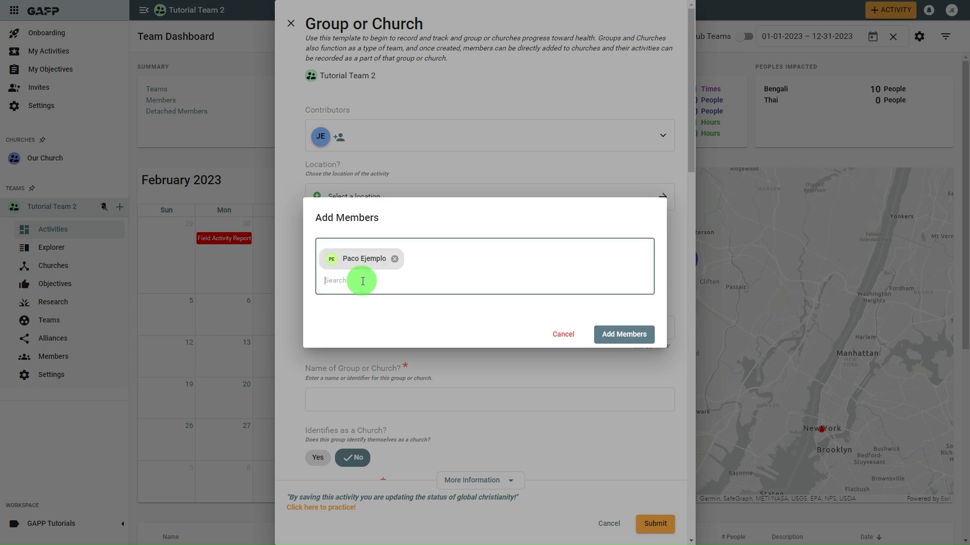
pyautogui.click(615, 334)
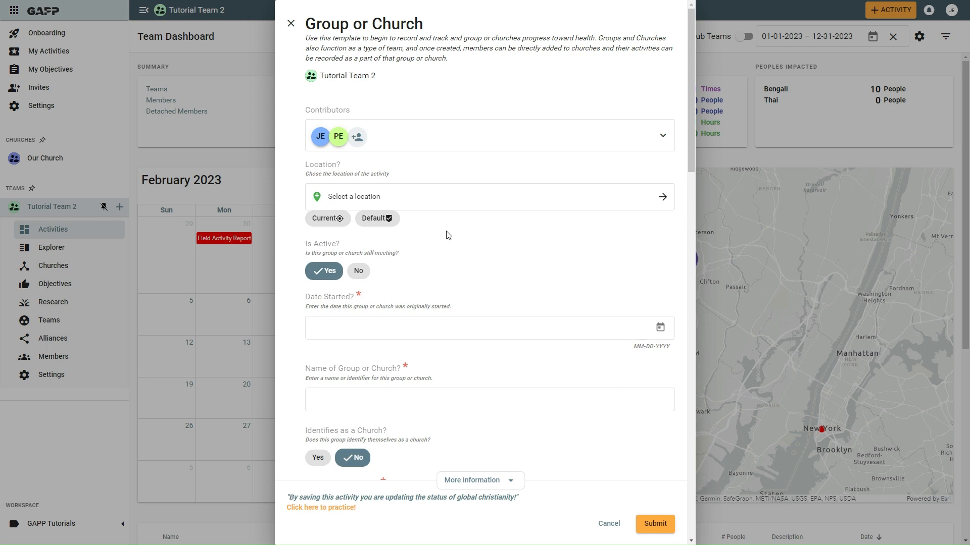
# Step: Set the activity's location to a point on the map in Staten Island, just southwest of Willowbrook
pyautogui.click(367, 220)
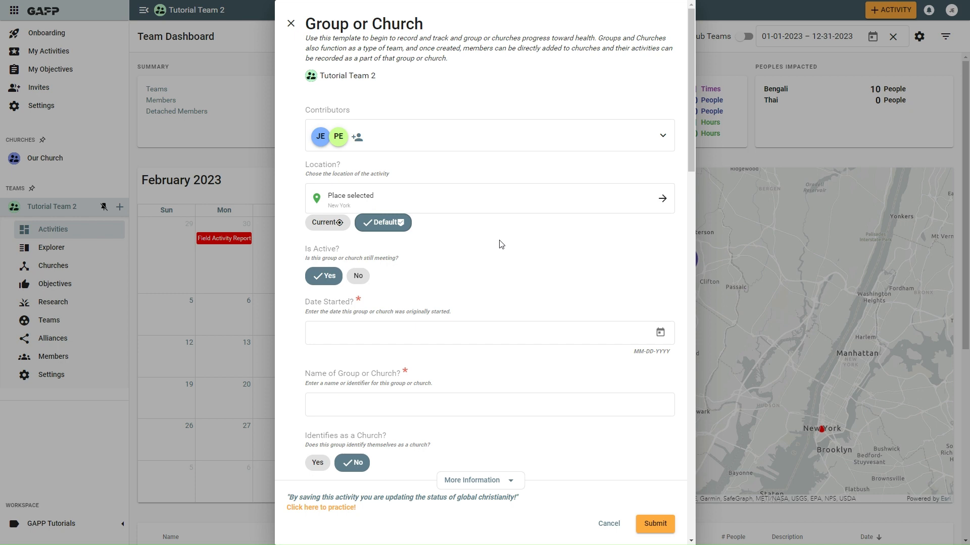
pyautogui.click(480, 198)
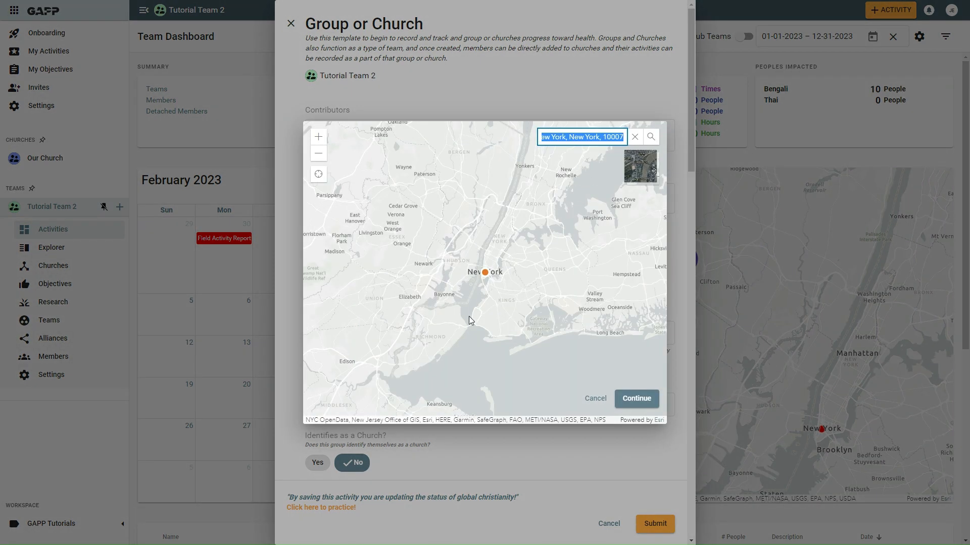
pyautogui.moveTo(440, 331); pyautogui.dragTo(465, 281)
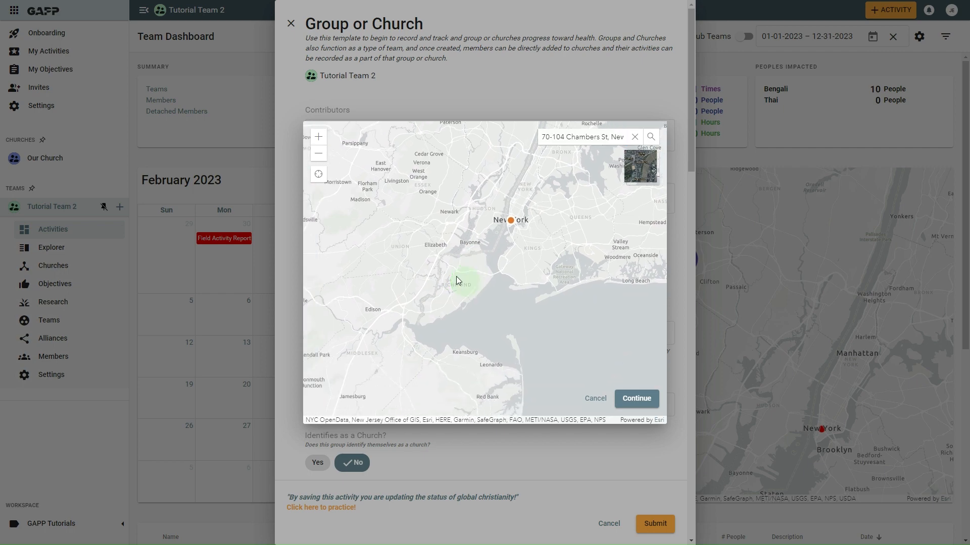
pyautogui.scroll(2, 456, 276)
pyautogui.scroll(3, 456, 277)
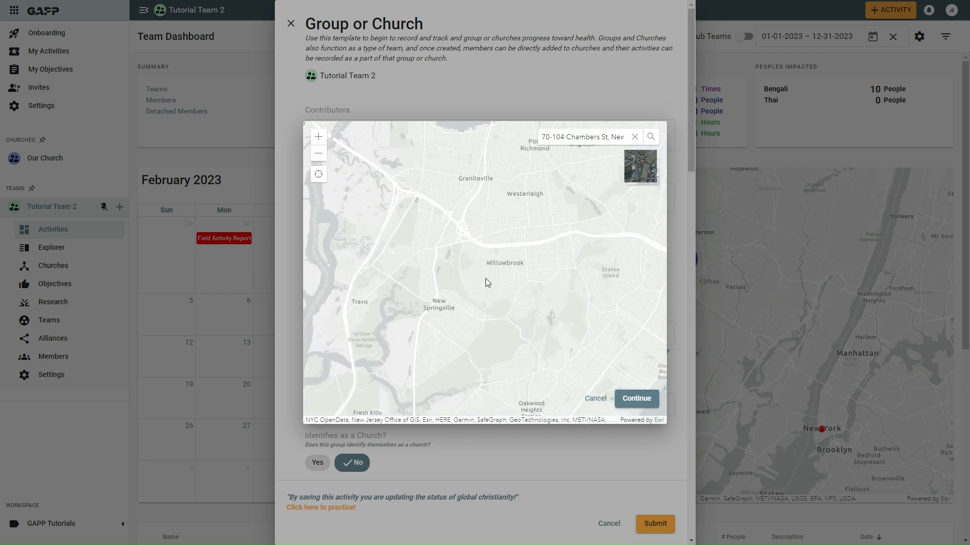
pyautogui.click(474, 278)
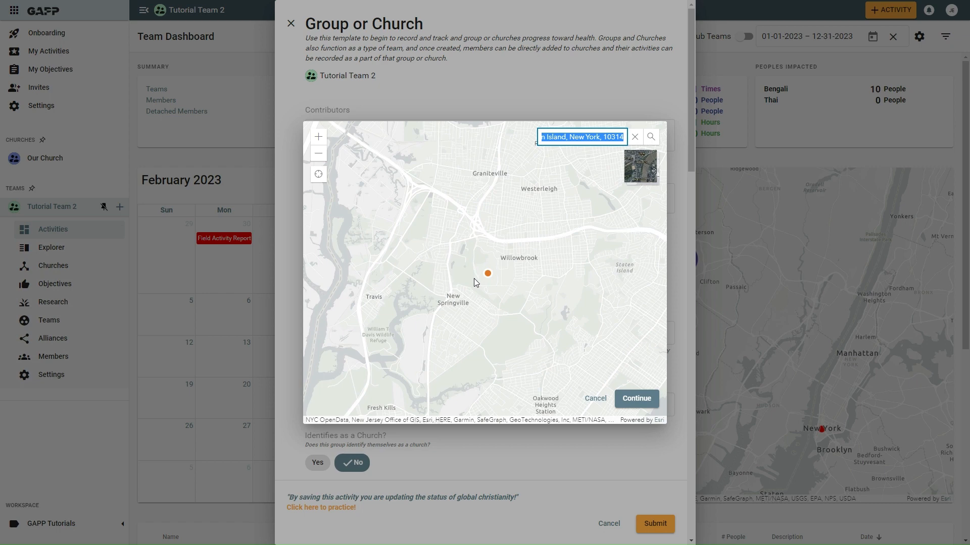
pyautogui.click(636, 399)
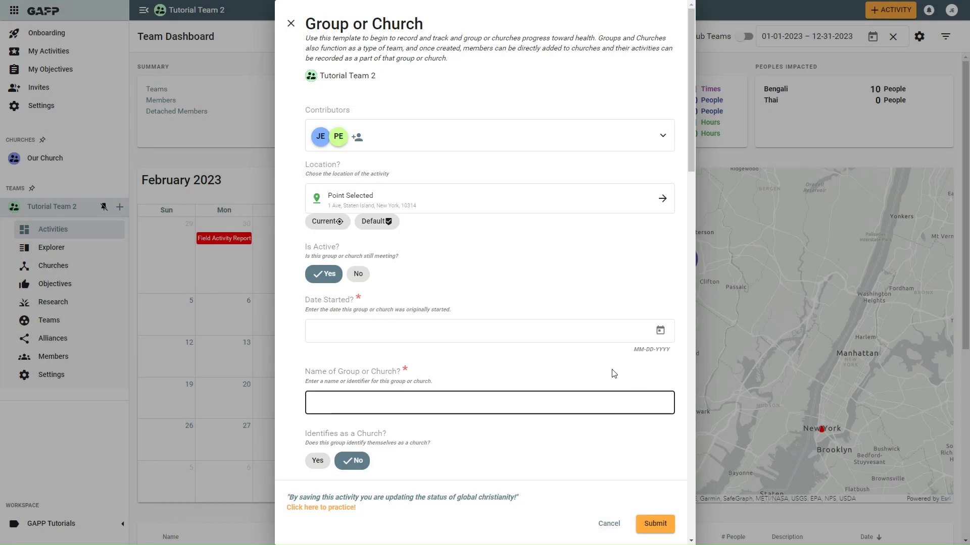
# Step: Set the active group's start date to 01-31-2023 and enter Church Example as its name
pyautogui.scroll(-3, 532, 247)
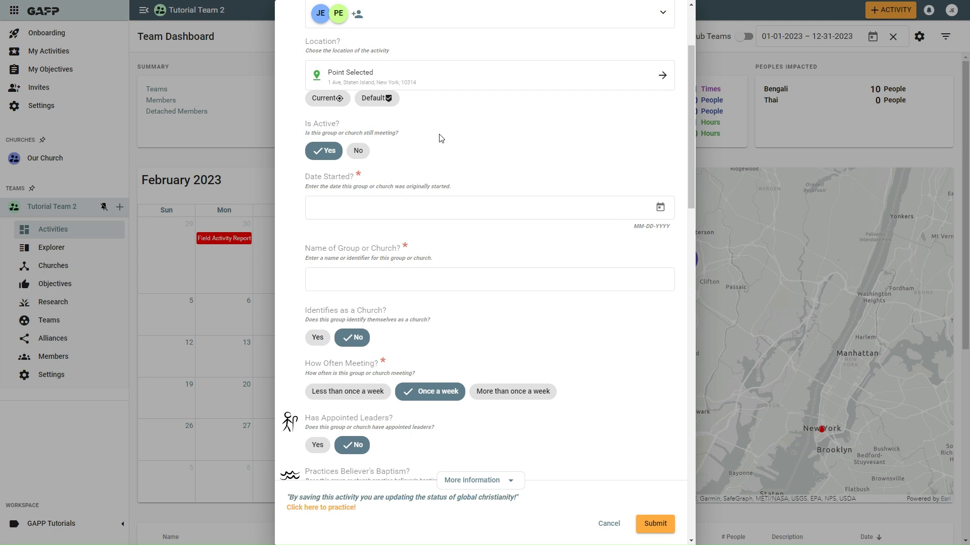
pyautogui.click(357, 151)
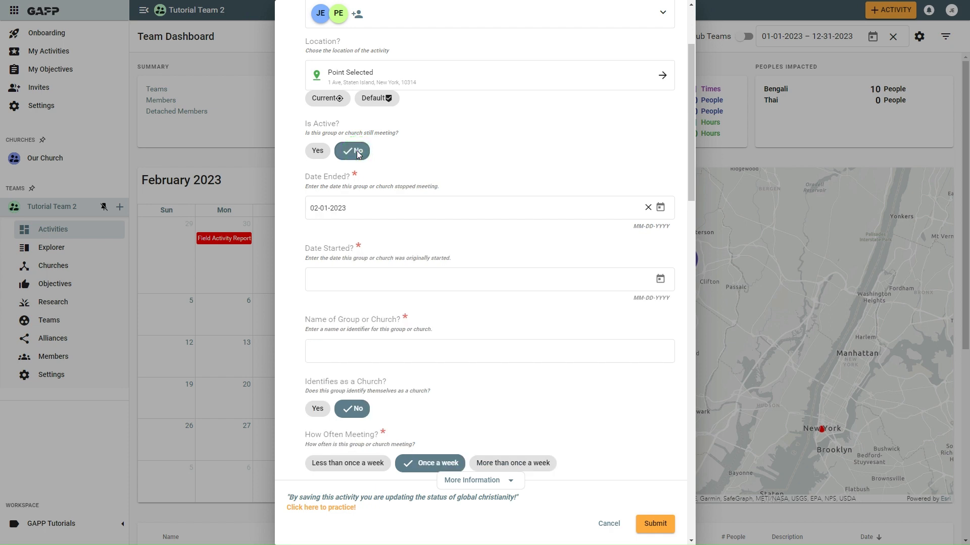
pyautogui.click(318, 150)
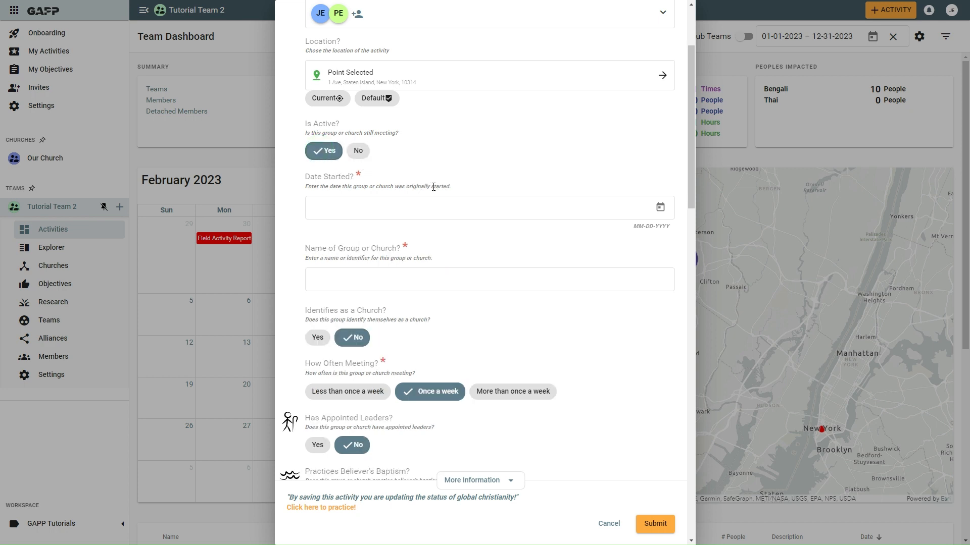
pyautogui.click(450, 205)
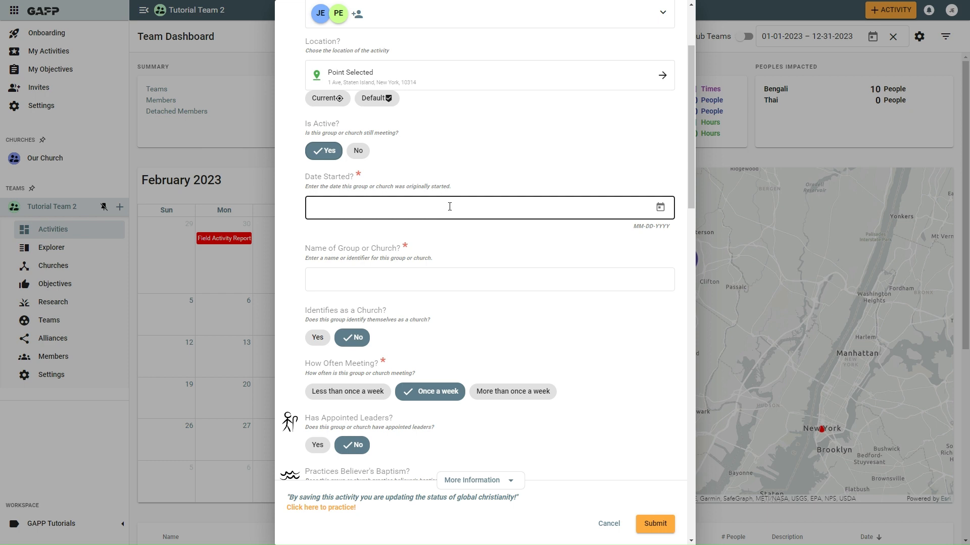
pyautogui.click(450, 206)
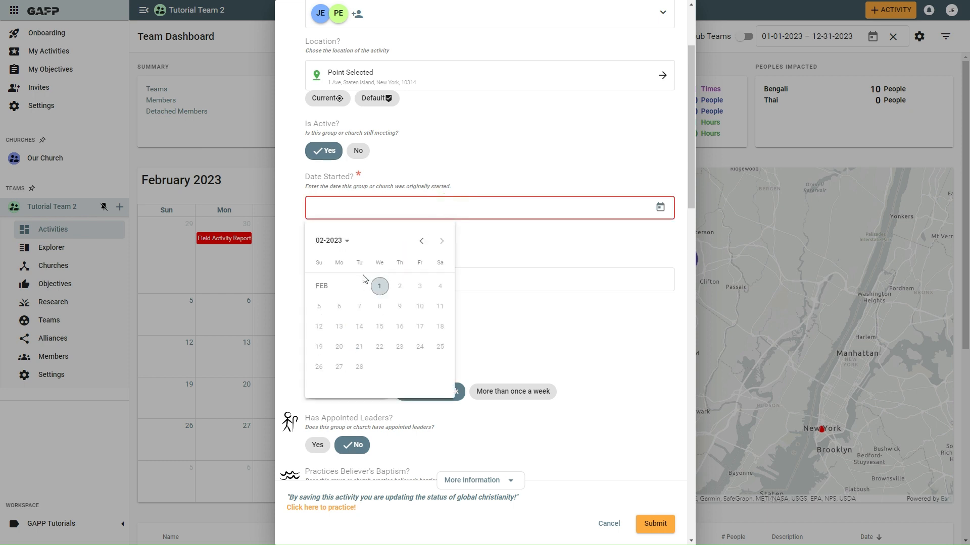
pyautogui.click(421, 241)
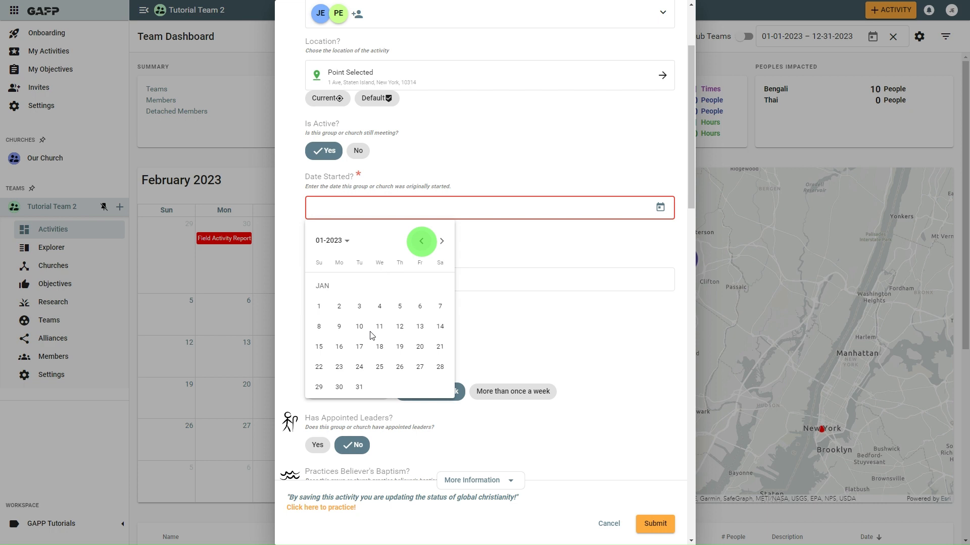
pyautogui.click(359, 387)
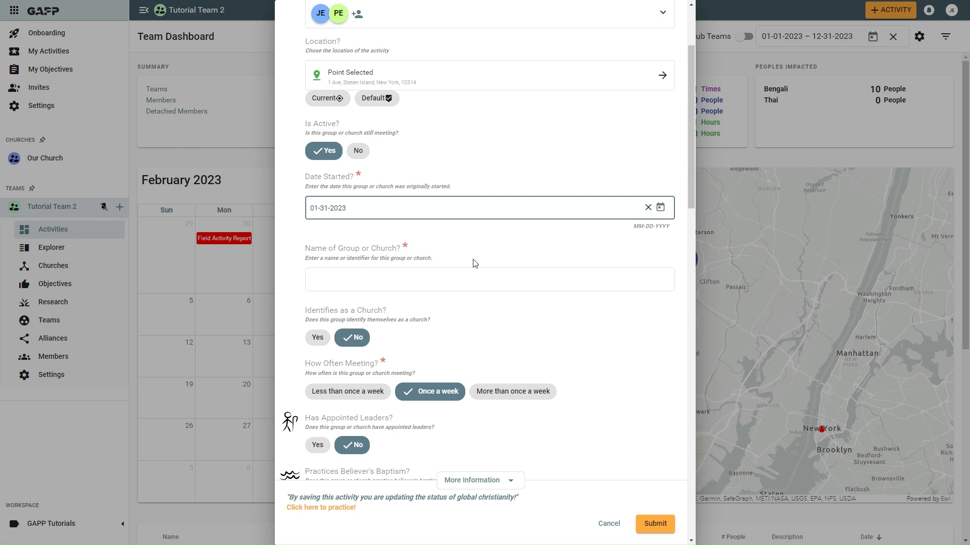
pyautogui.click(467, 279)
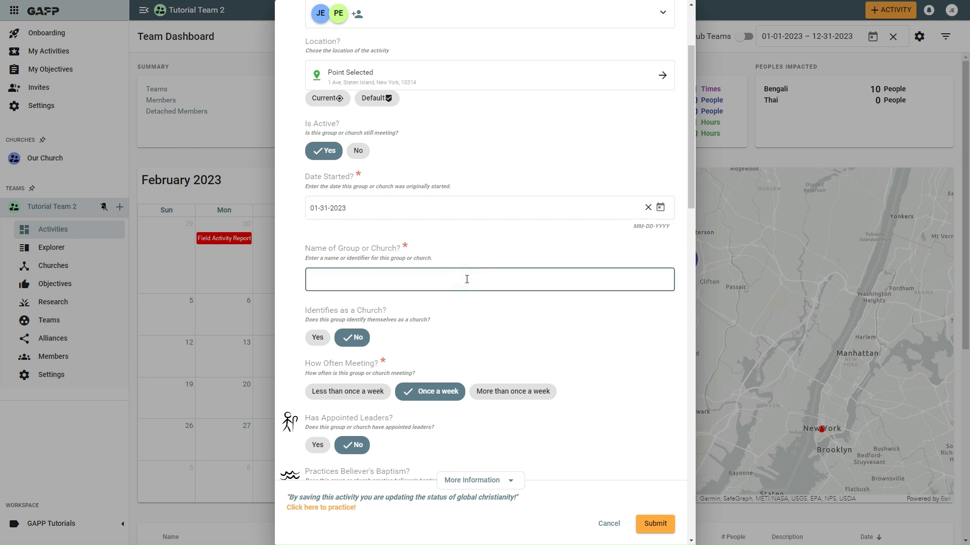
pyautogui.write('Church Example')
# Step: Mark the group as identifying as a church and set its meeting frequency to More than once a week
pyautogui.scroll(-1, 467, 280)
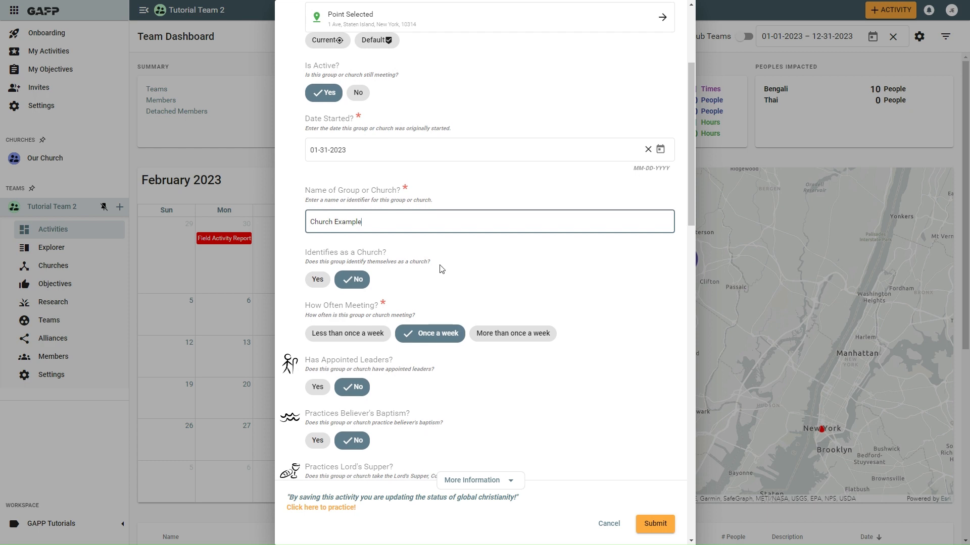
pyautogui.click(317, 281)
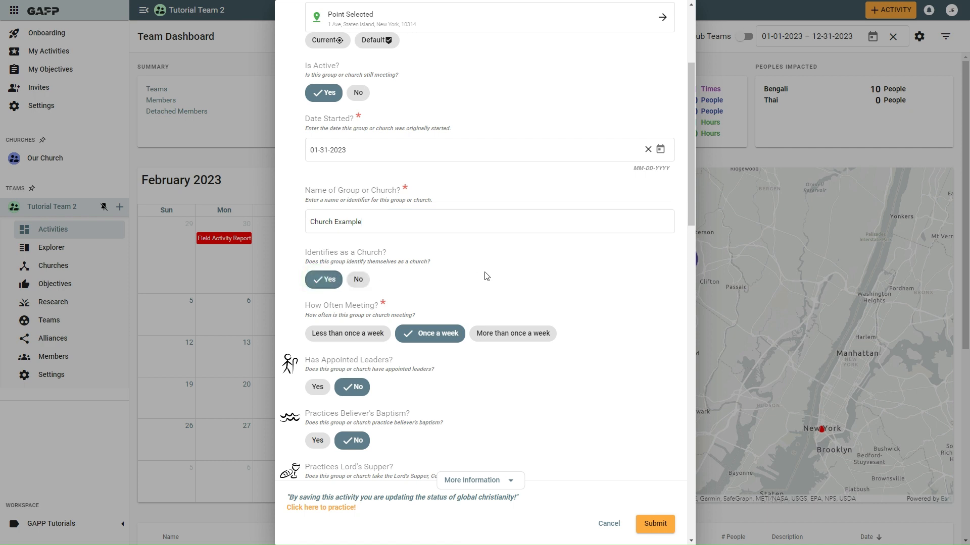
pyautogui.scroll(-1, 482, 275)
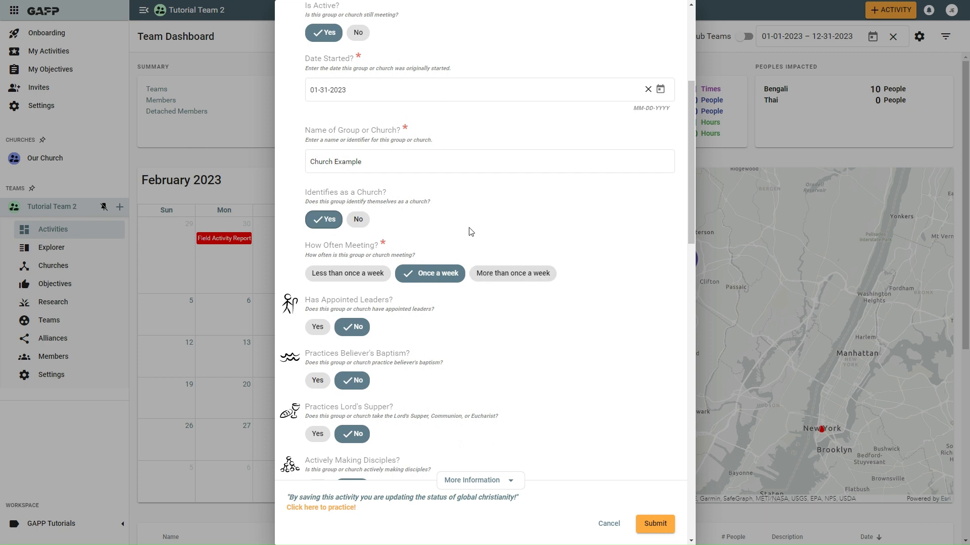
pyautogui.click(502, 273)
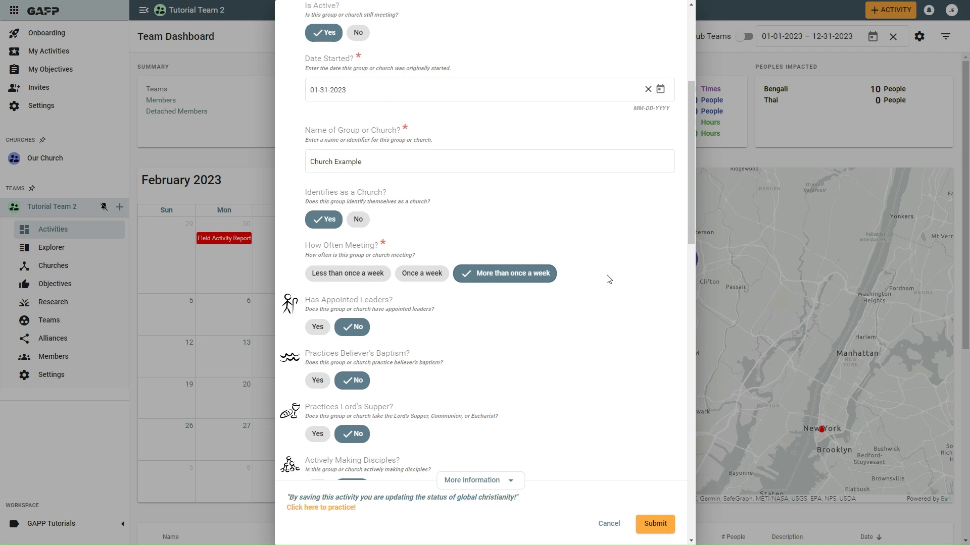
# Step: Indicate that the church has appointed leaders and enter the first leader's name, marking him as trained
pyautogui.scroll(-4, 609, 280)
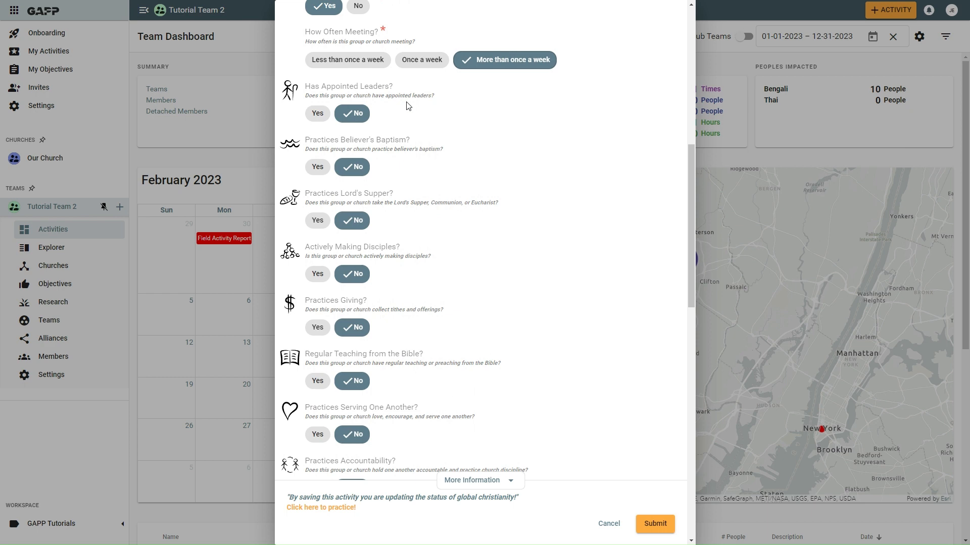
pyautogui.click(318, 115)
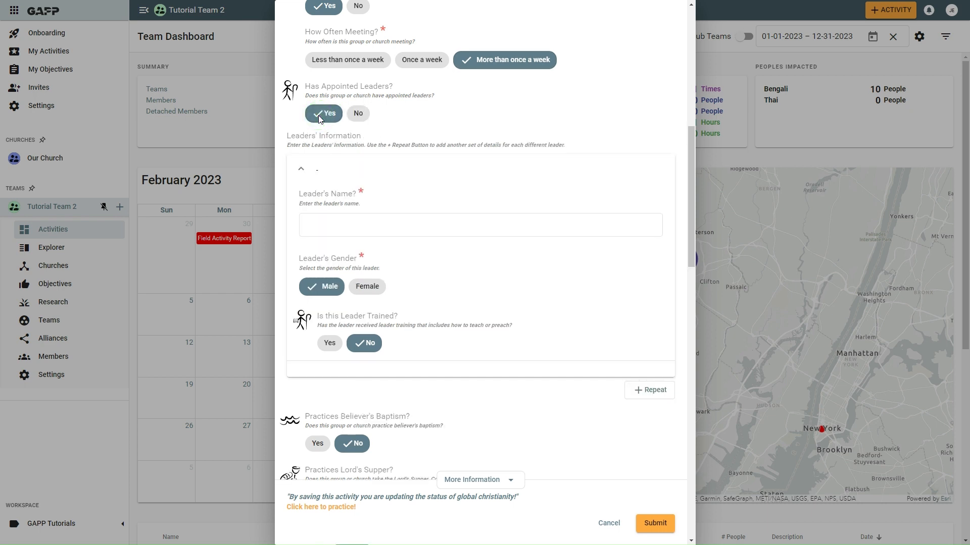
pyautogui.click(404, 224)
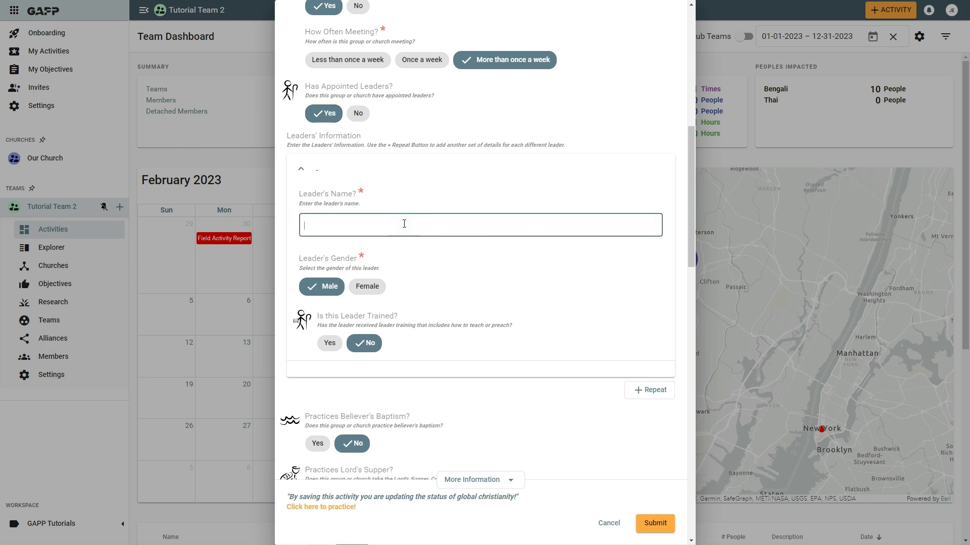
pyautogui.write('Bob')
pyautogui.click(330, 345)
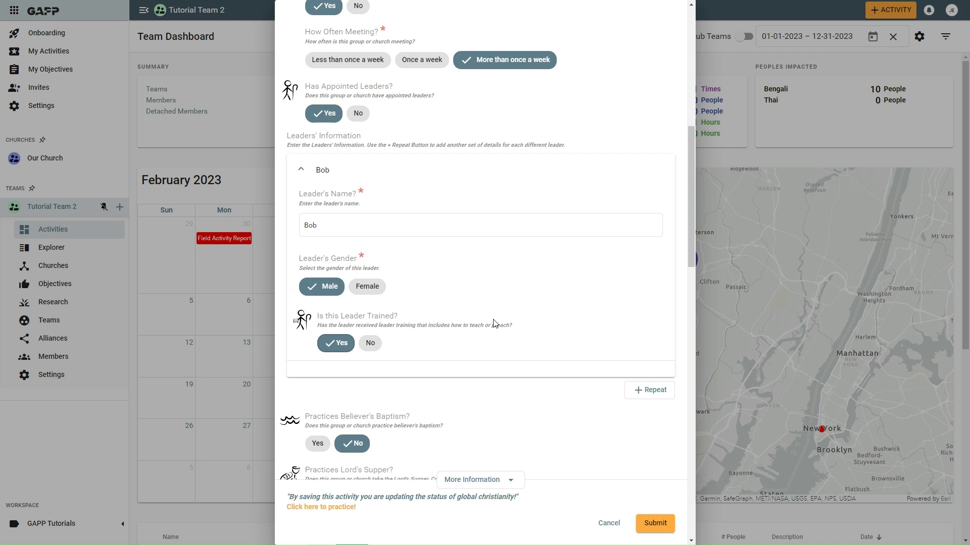
# Step: Add another entry to the leaders' information and fill in the second leader's name
pyautogui.scroll(-2, 494, 323)
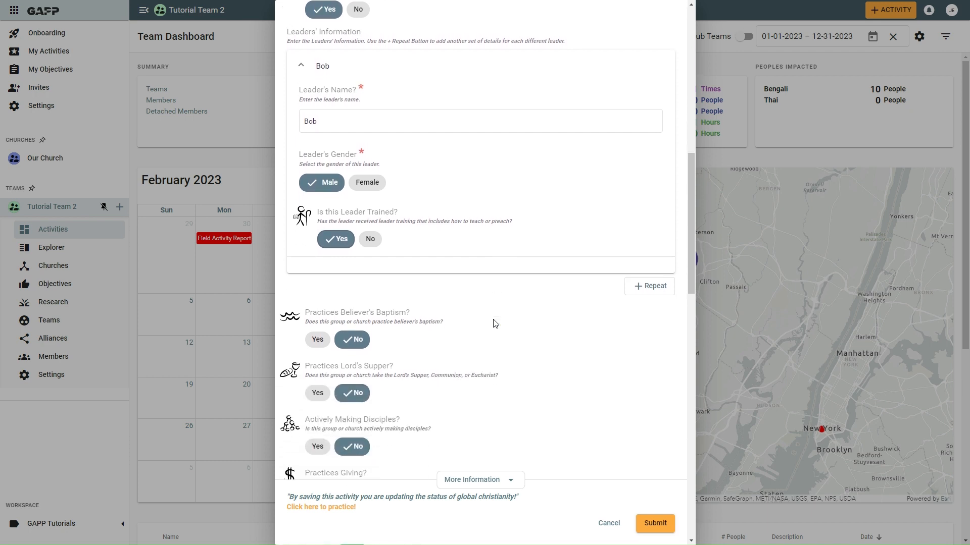
pyautogui.scroll(-1, 494, 323)
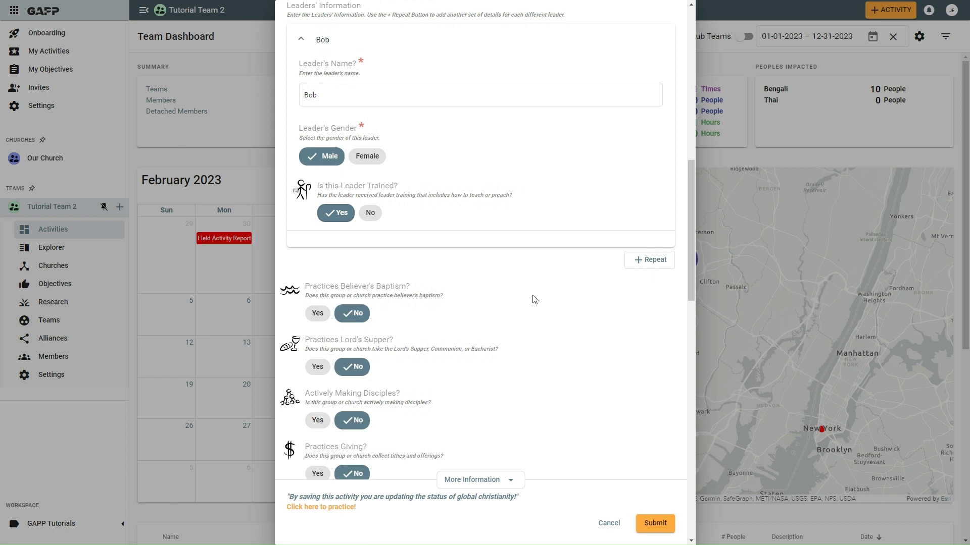
pyautogui.click(649, 263)
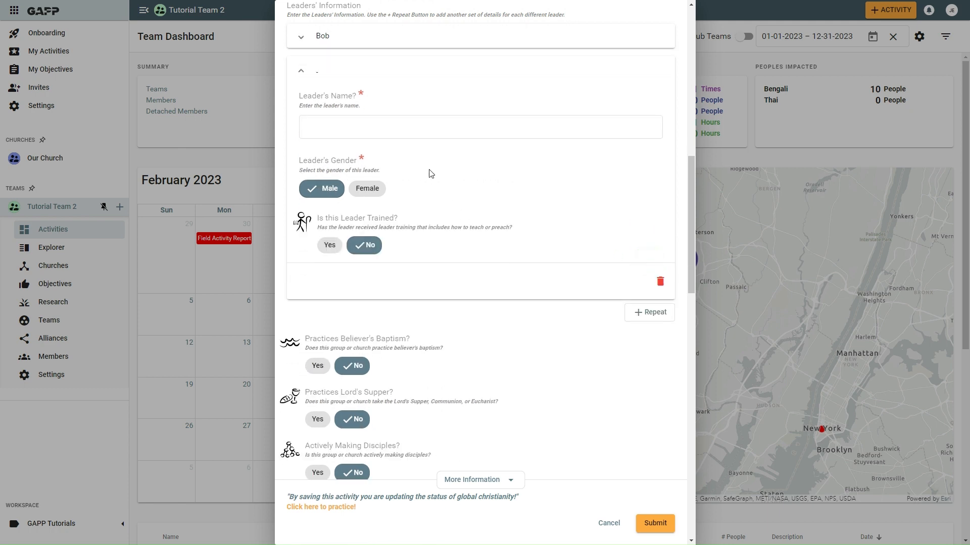
pyautogui.click(388, 127)
pyautogui.write('F')
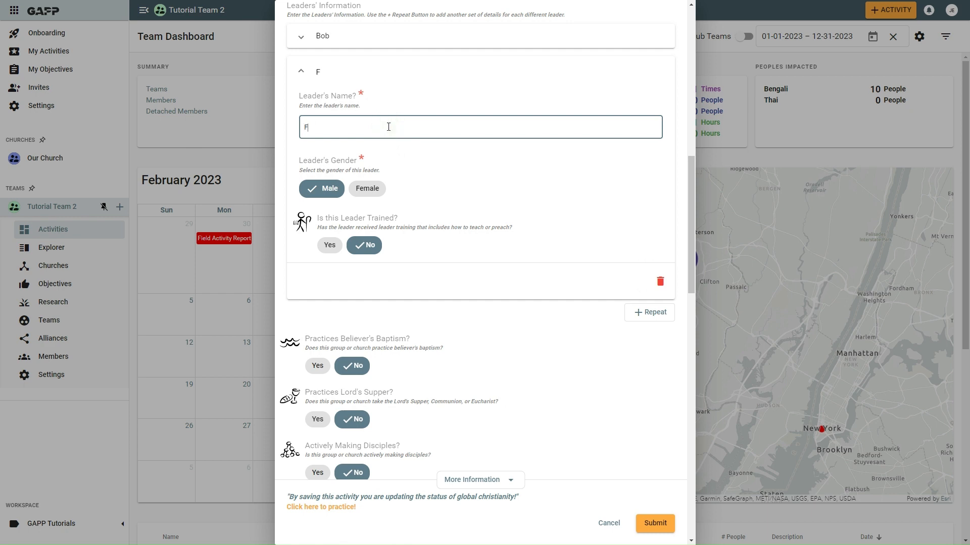
pyautogui.write('red')
# Step: Answer Yes to practicing believer's baptism and to the baptizing being done by a member of the church
pyautogui.scroll(-3, 465, 258)
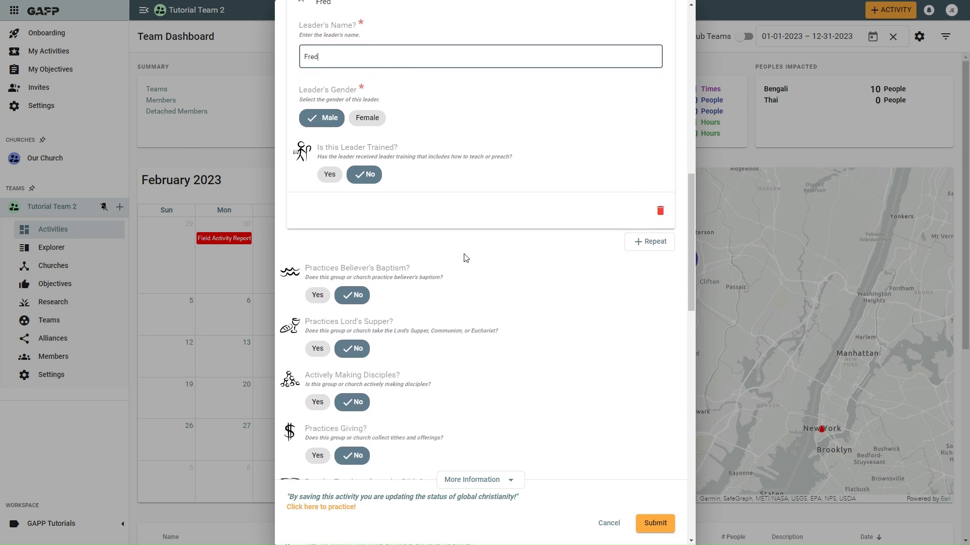
pyautogui.scroll(-3, 465, 257)
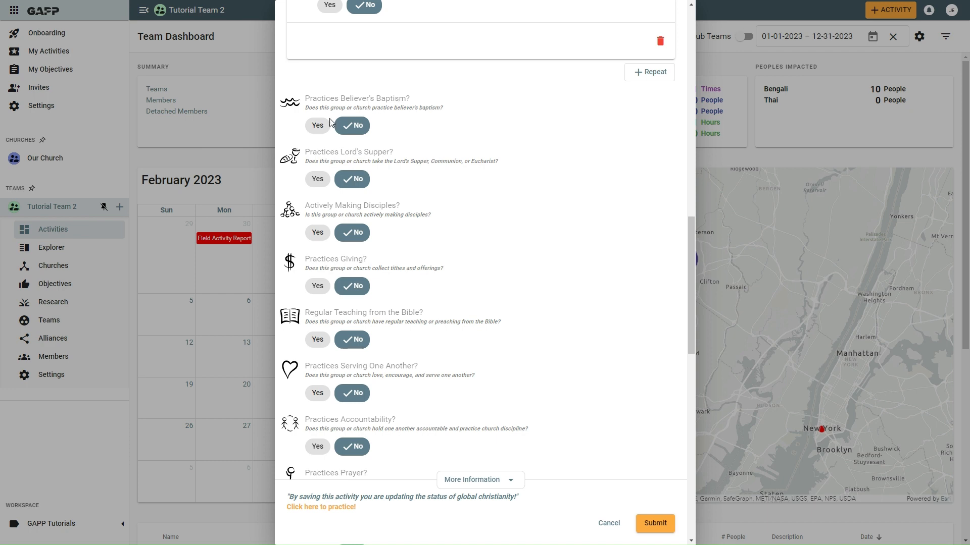
pyautogui.click(316, 127)
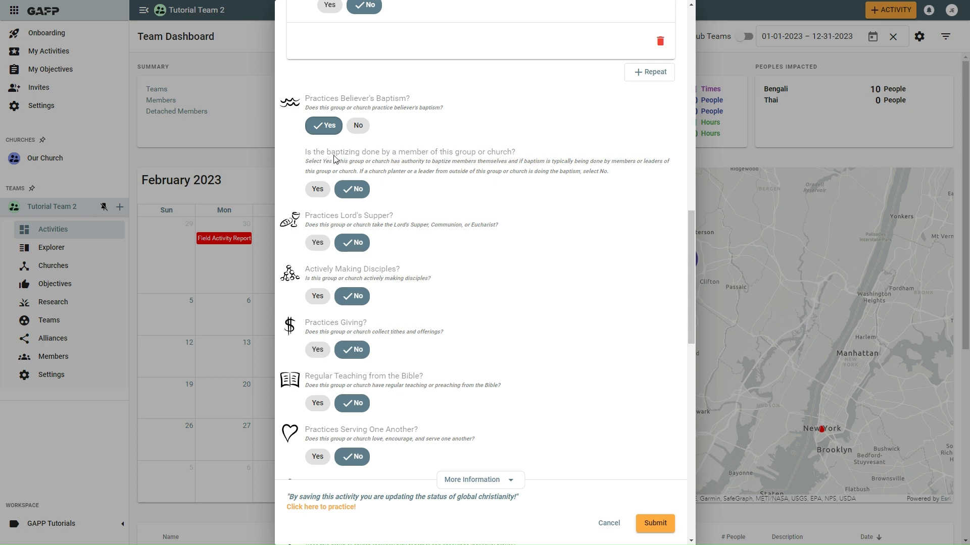
pyautogui.click(316, 188)
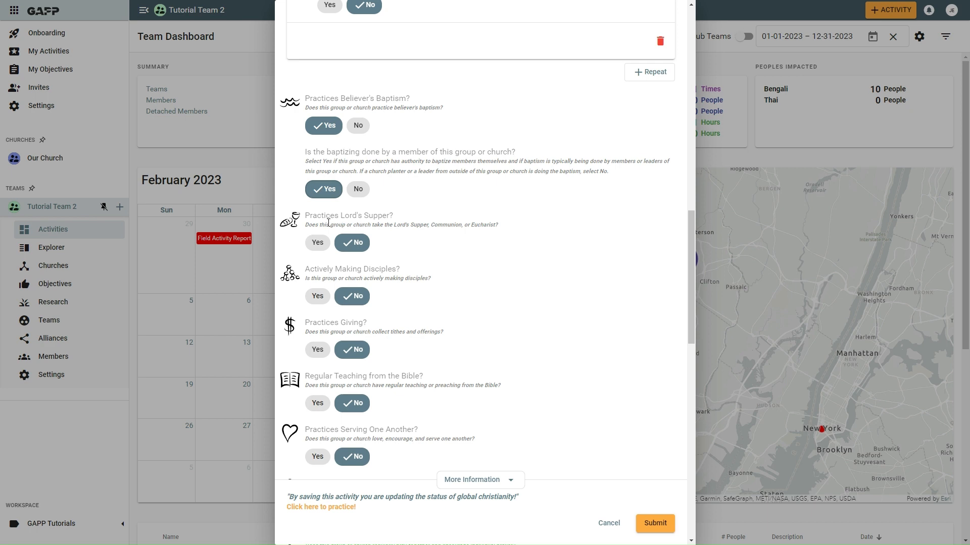
# Step: Answer Yes to practicing the Lord's Supper and to it being served by a member of the group or church
pyautogui.click(311, 243)
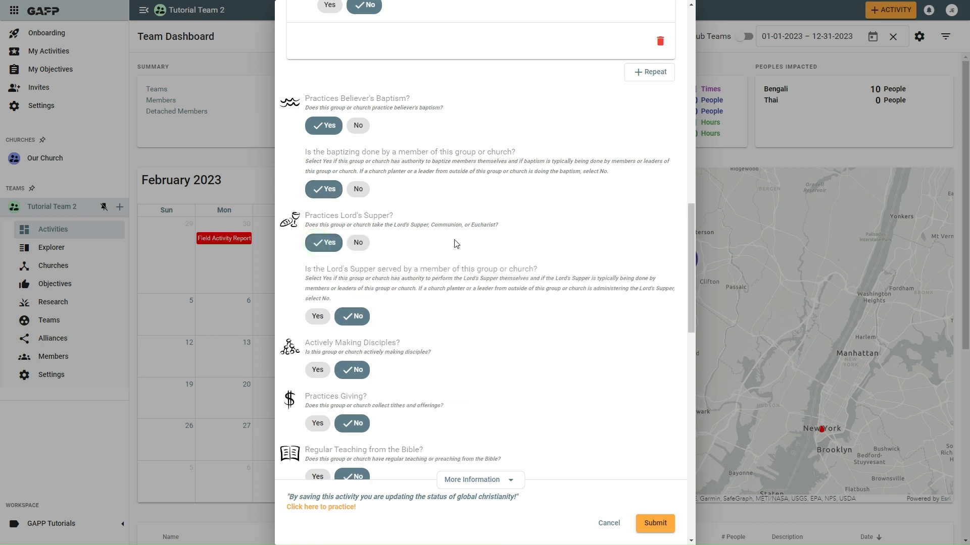
pyautogui.scroll(-3, 456, 244)
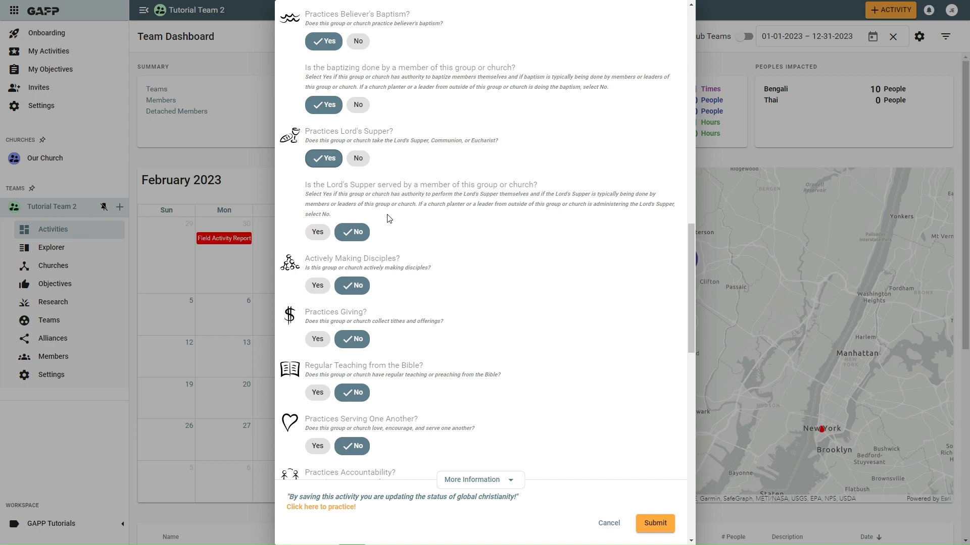
pyautogui.click(320, 232)
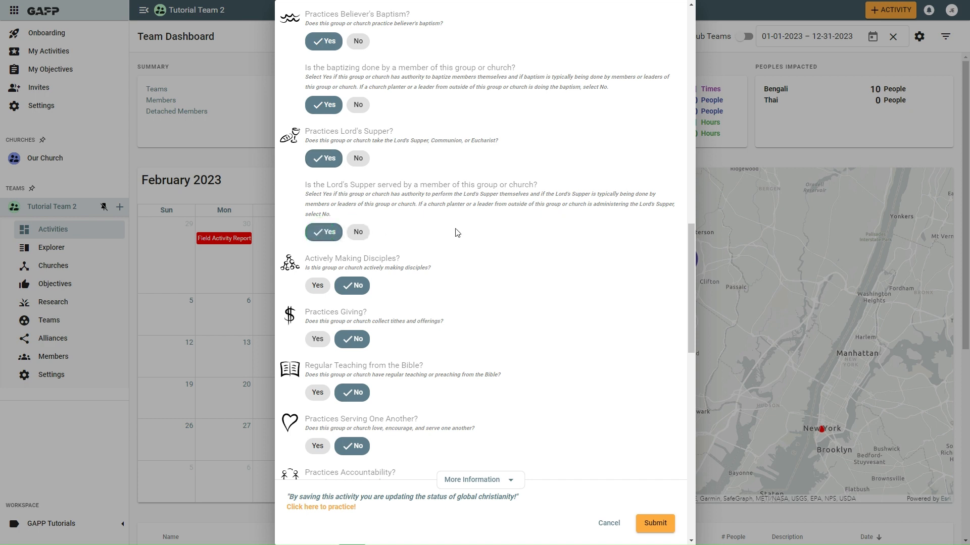
# Step: Answer Yes to the church actively making disciples and to practicing giving
pyautogui.scroll(-2, 457, 255)
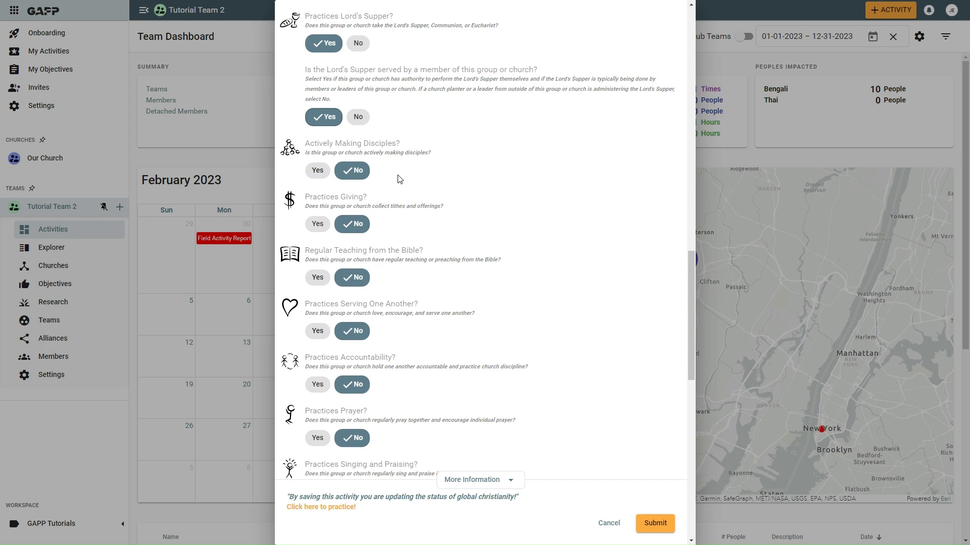
pyautogui.click(318, 173)
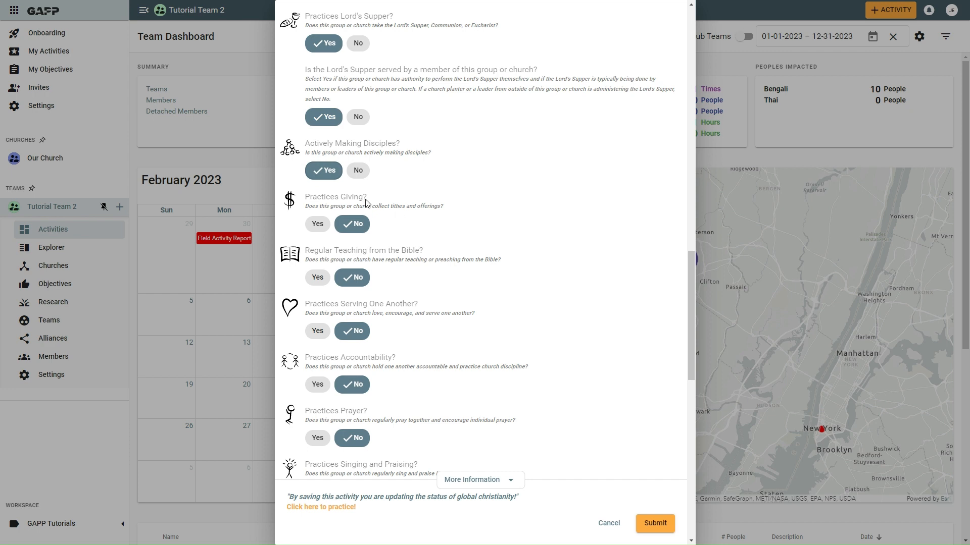
pyautogui.click(320, 223)
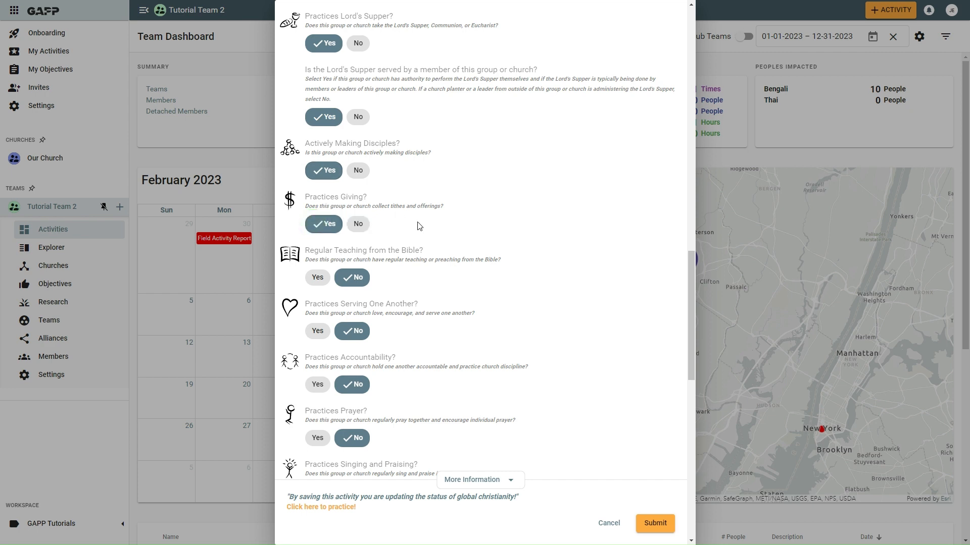
# Step: Answer Yes to regular teaching from the Bible and to the teaching being done by a member of the church
pyautogui.scroll(-2, 419, 226)
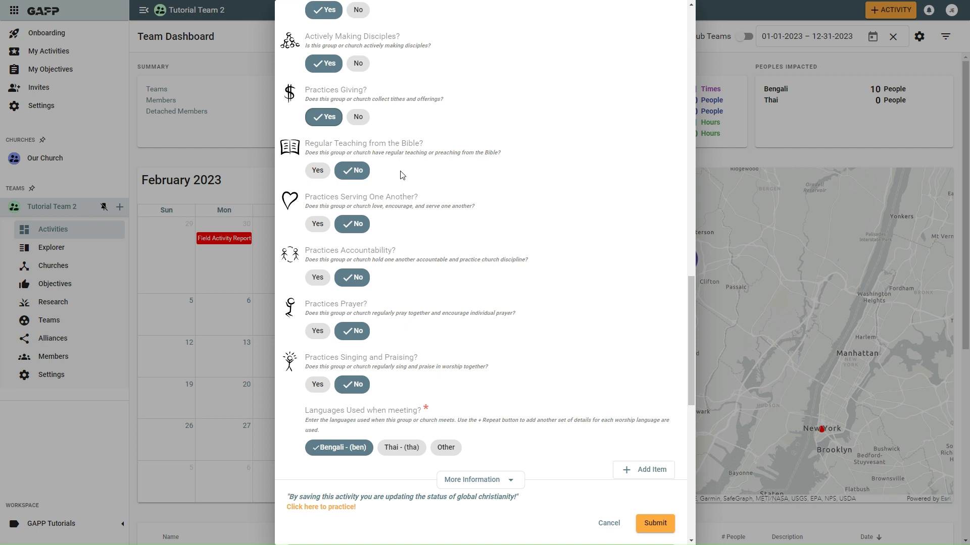
pyautogui.click(319, 171)
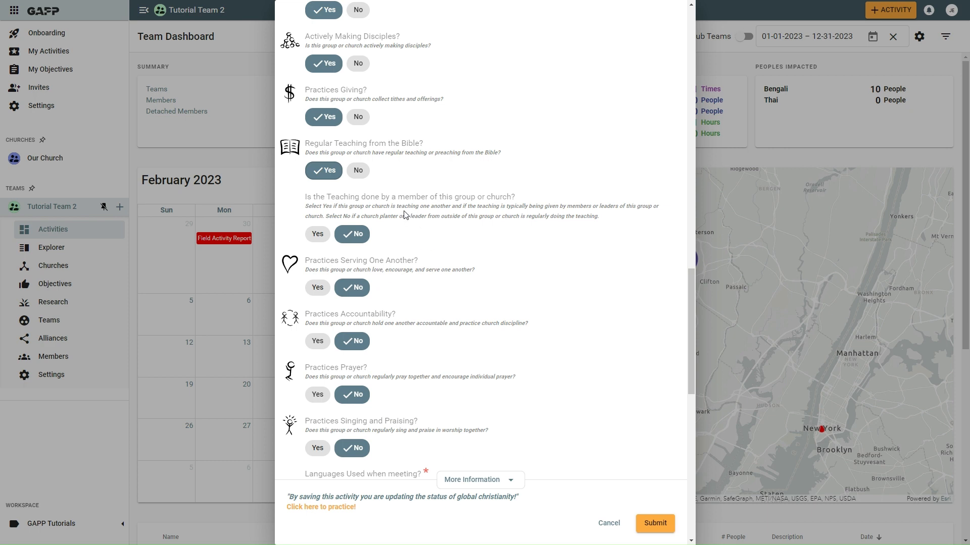
pyautogui.click(318, 235)
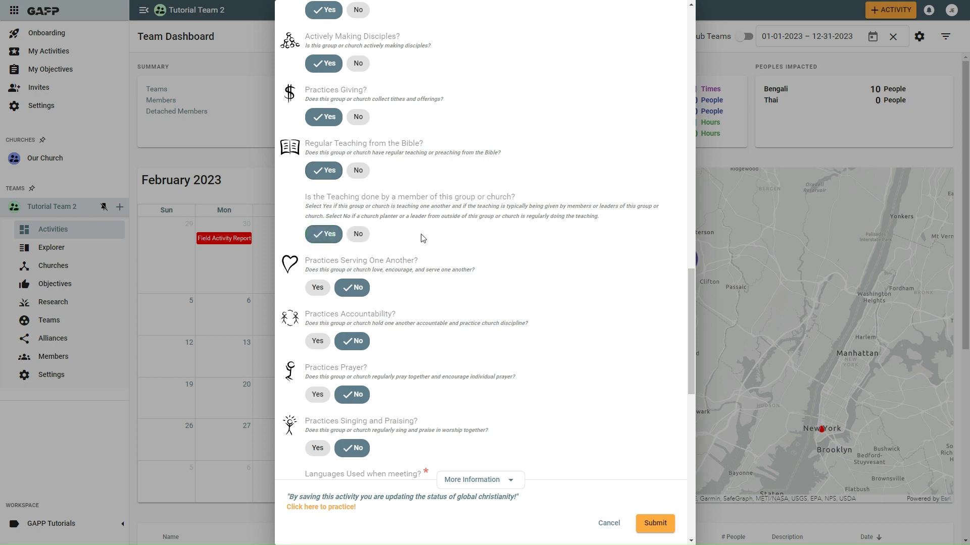
# Step: Answer Yes to the practices of serving one another, accountability, prayer, and singing and praising
pyautogui.scroll(-3, 423, 238)
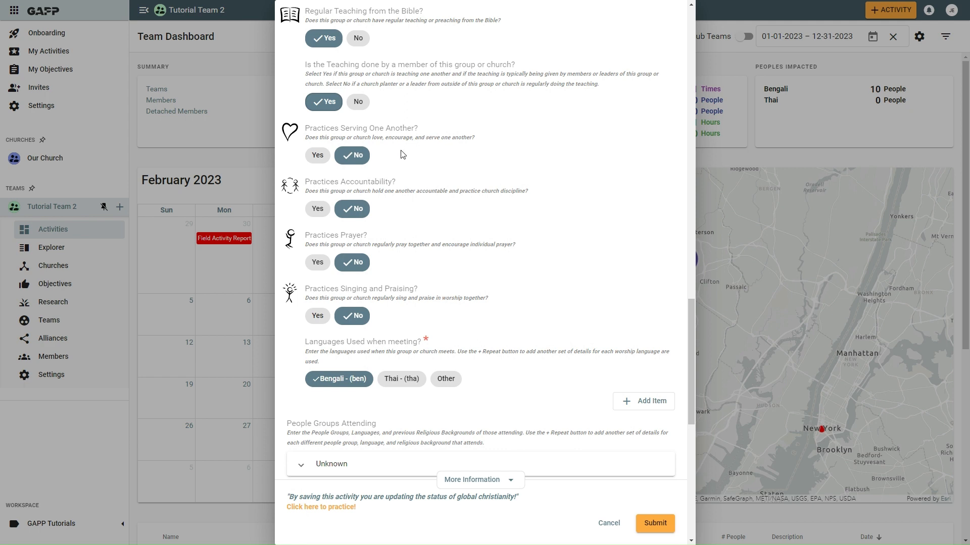
pyautogui.click(315, 156)
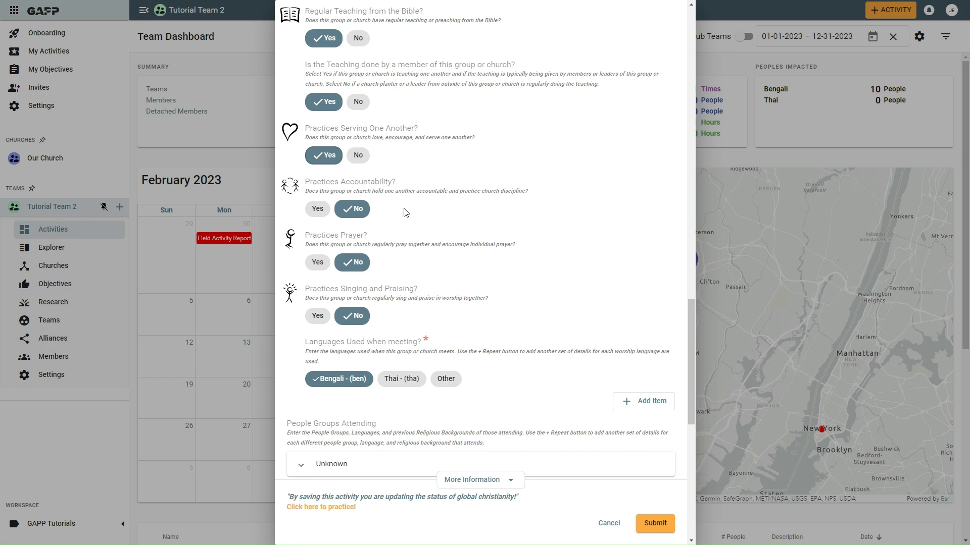
pyautogui.click(316, 213)
pyautogui.scroll(-1, 440, 242)
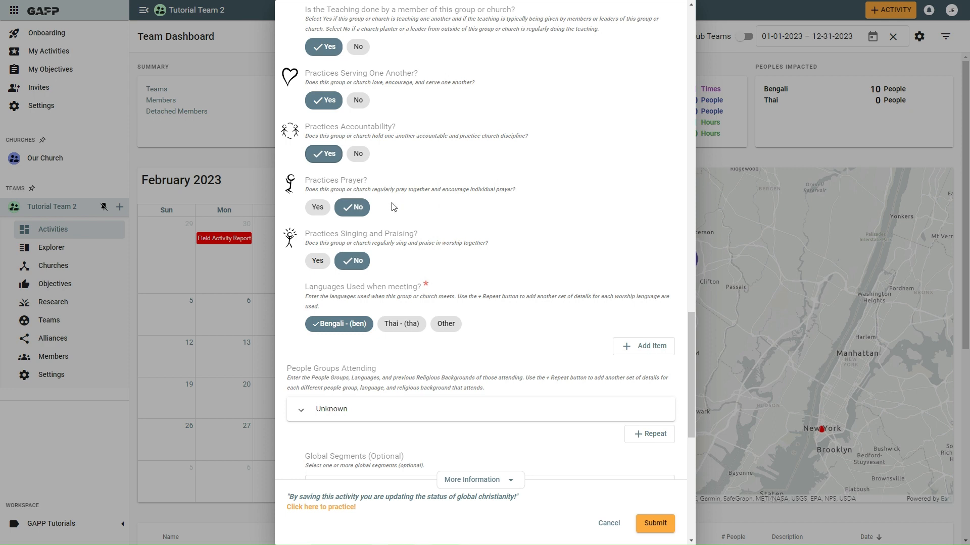
pyautogui.click(314, 209)
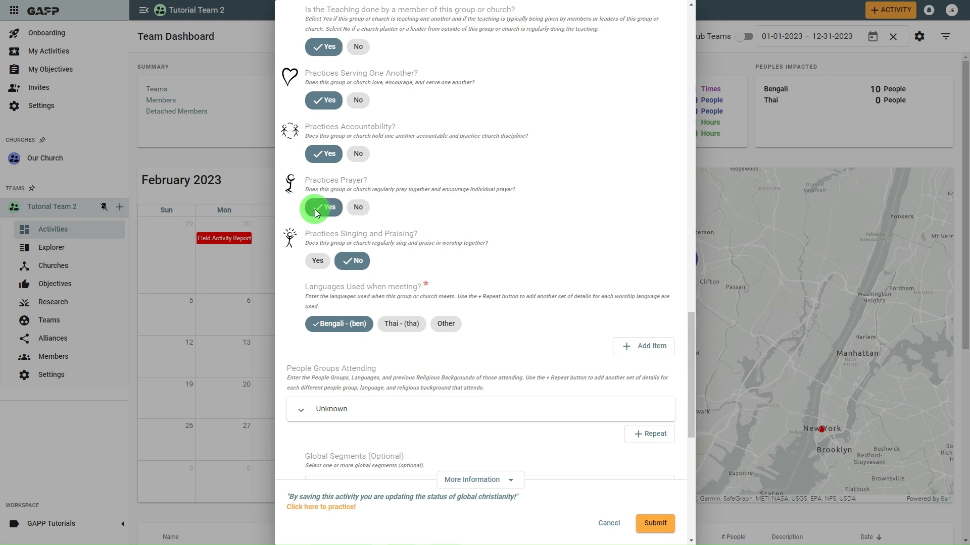
pyautogui.scroll(-1, 424, 242)
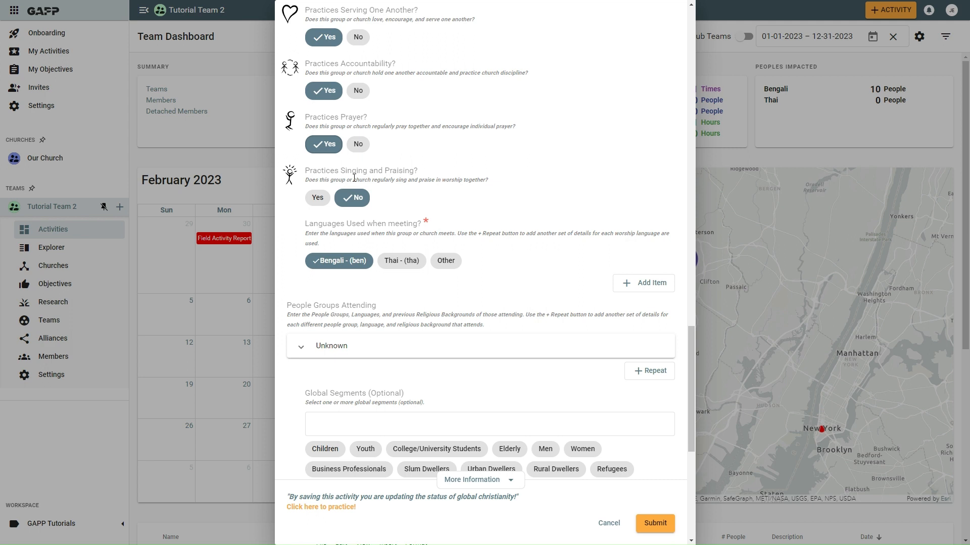
pyautogui.click(318, 199)
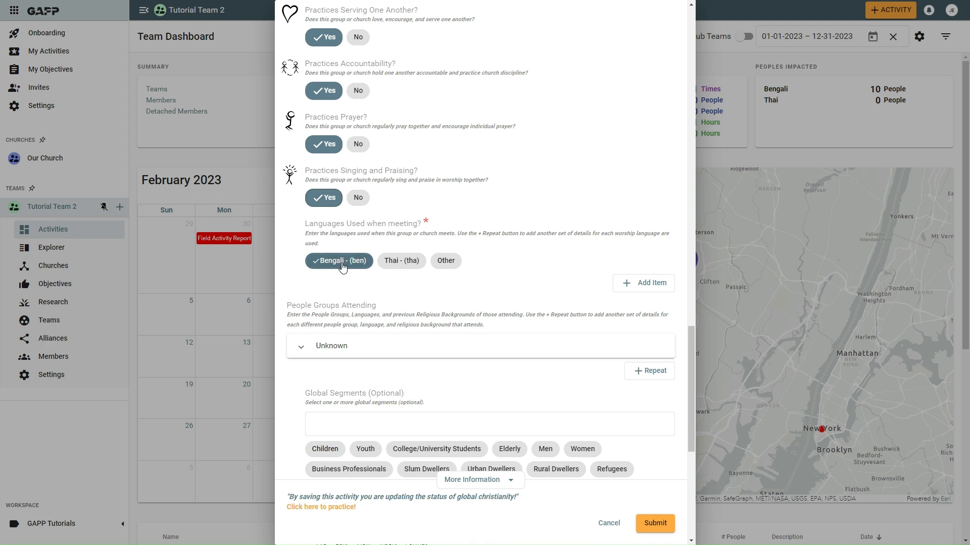
# Step: Set the language used when meeting to Afar - (aar) and add Thai - (tha) as a second meeting language
pyautogui.click(447, 261)
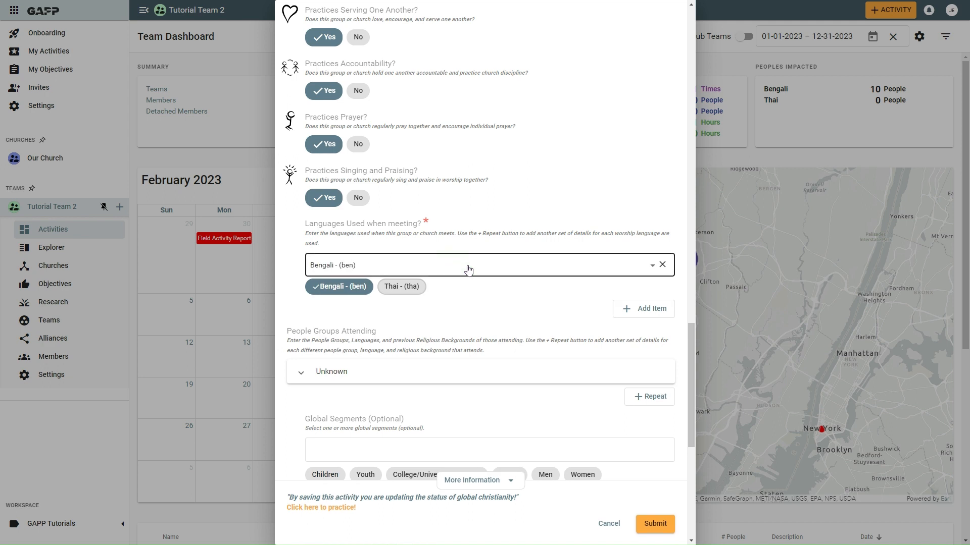
pyautogui.click(468, 268)
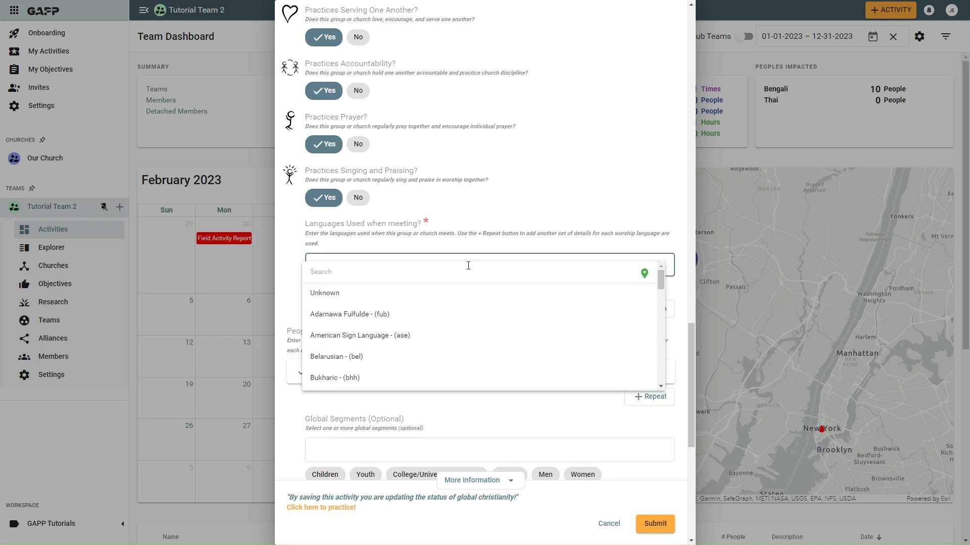
pyautogui.click(468, 266)
pyautogui.write('afar')
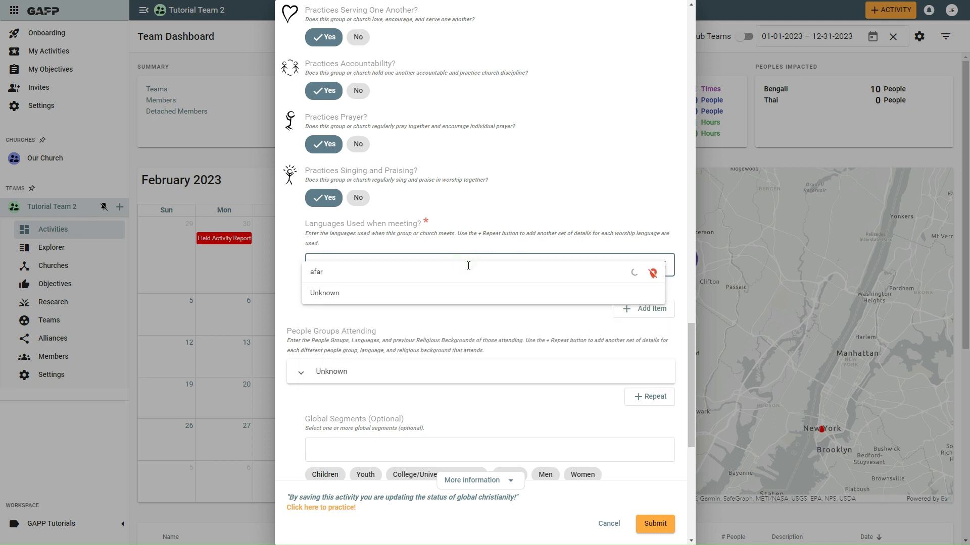
pyautogui.click(428, 315)
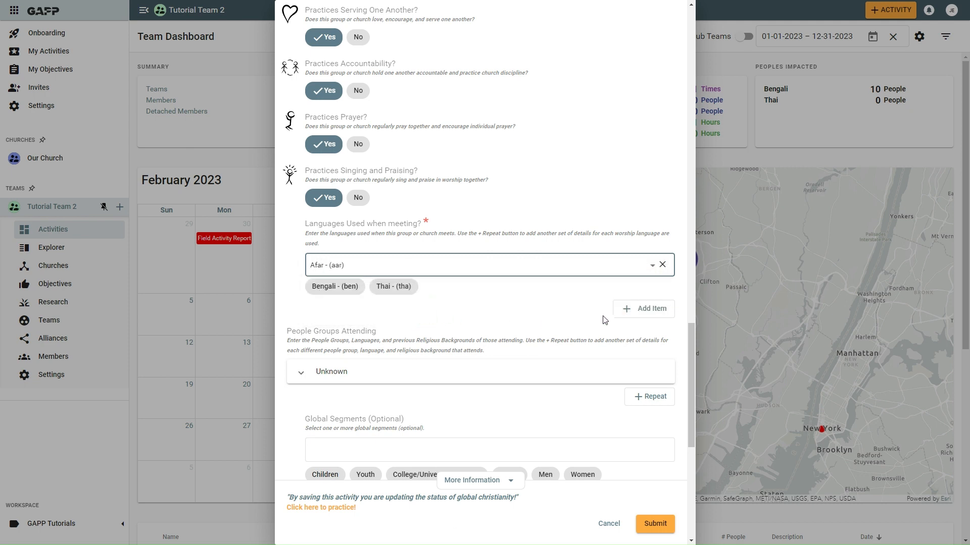
pyautogui.click(641, 308)
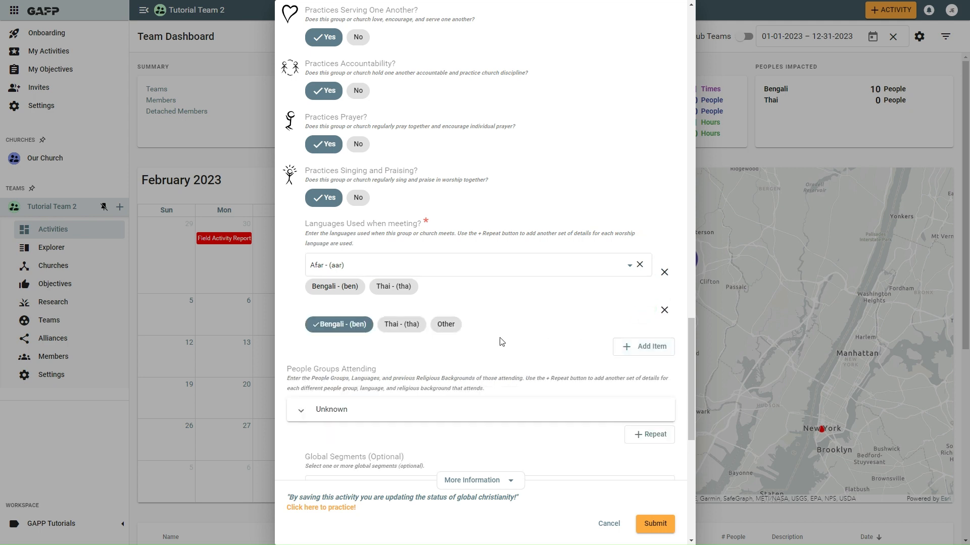
pyautogui.click(395, 328)
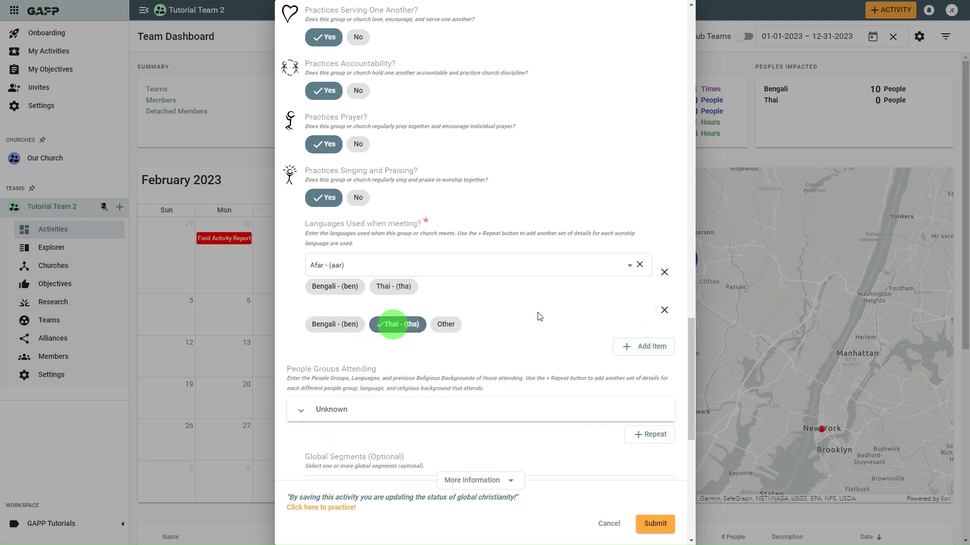
# Step: Expand the entry under People Groups Attending and set its people group to Afar
pyautogui.scroll(-5, 544, 318)
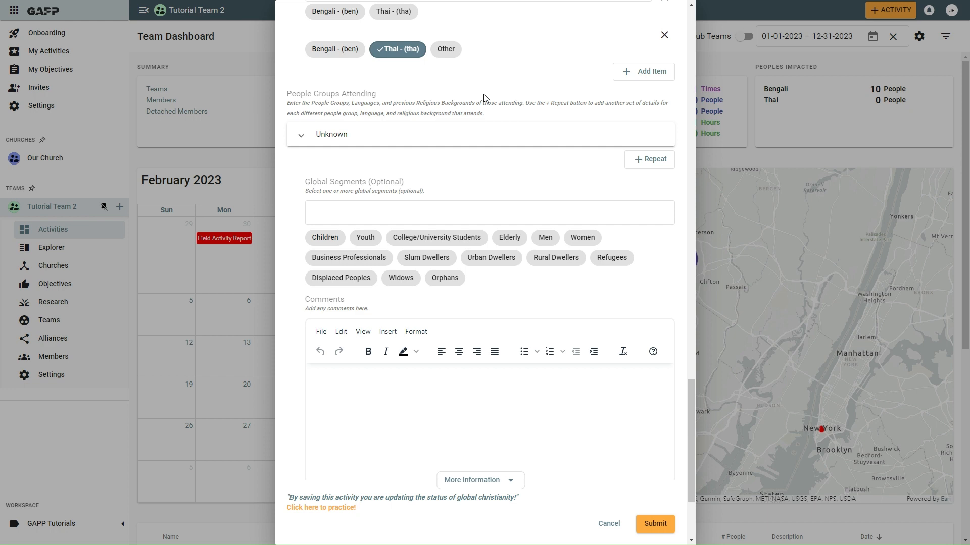
pyautogui.click(451, 143)
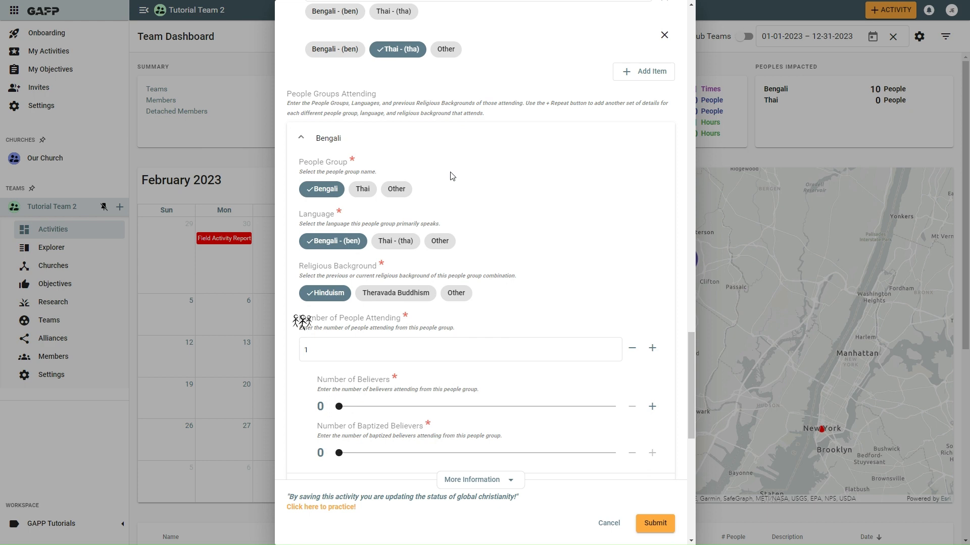
pyautogui.click(398, 190)
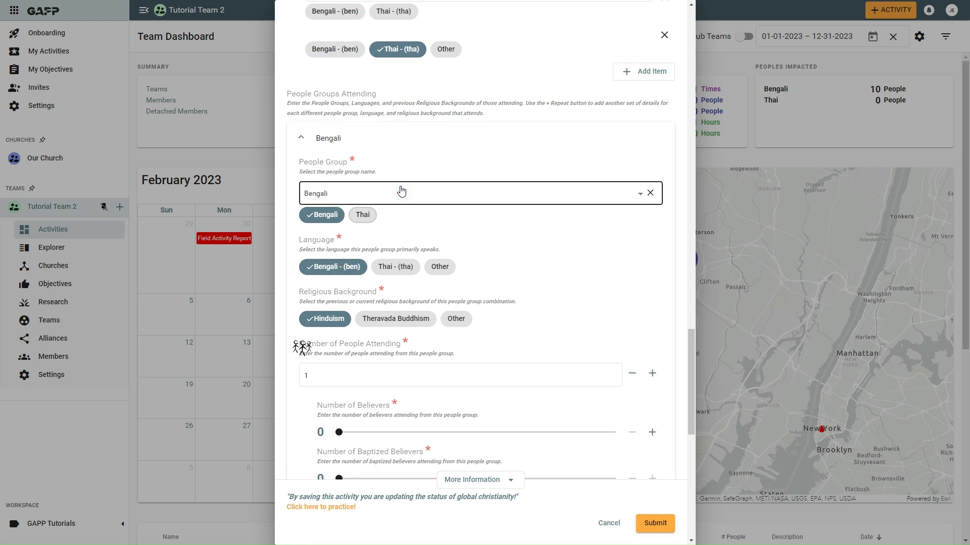
pyautogui.click(418, 191)
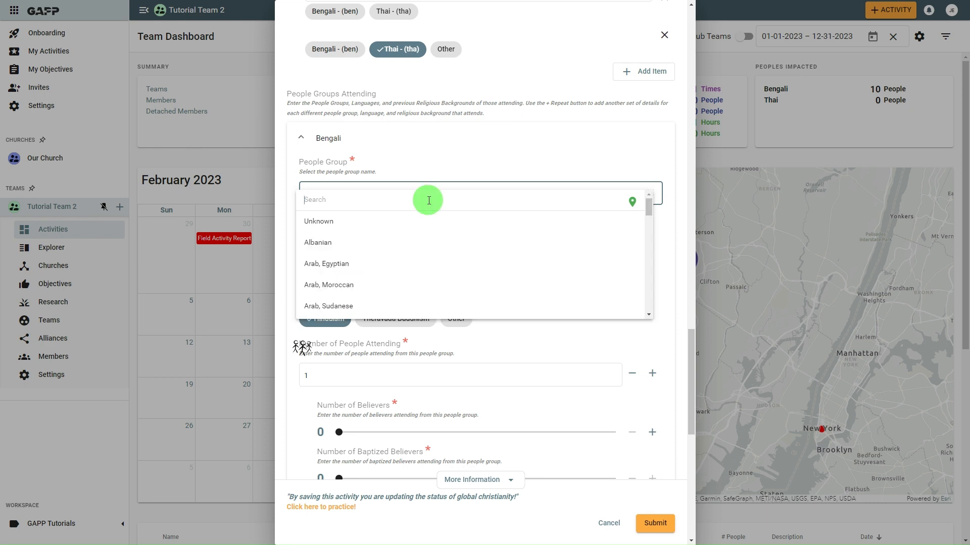
pyautogui.click(429, 200)
pyautogui.write('afa')
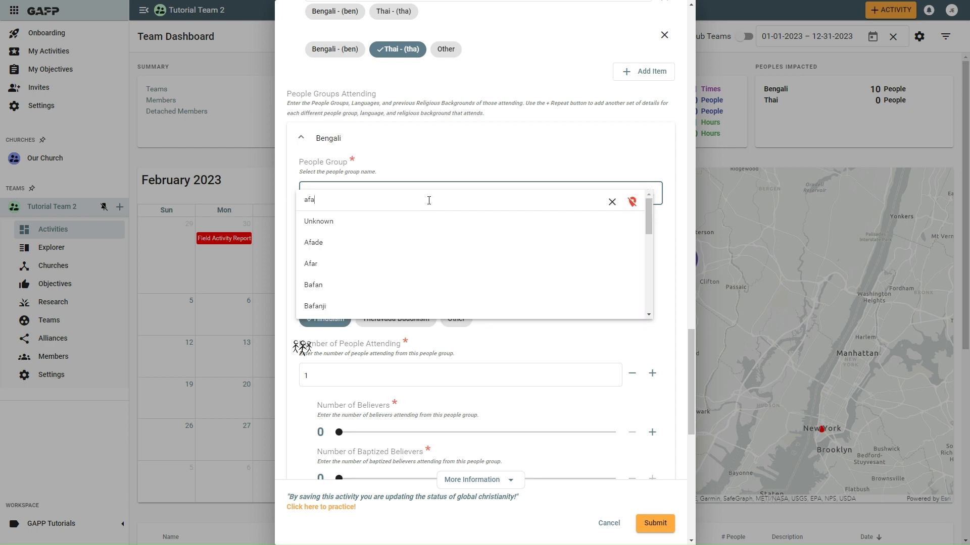
pyautogui.click(372, 267)
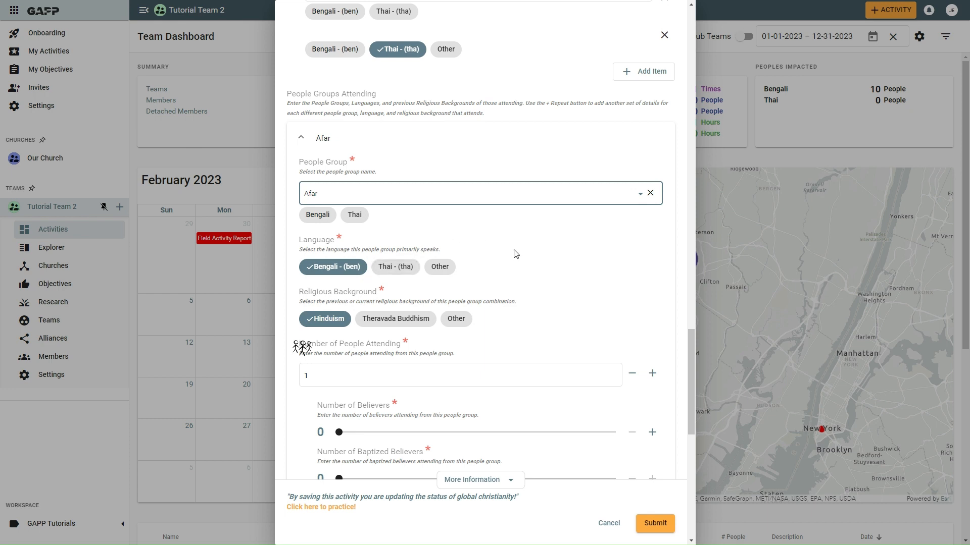
# Step: Set the primary language of the Afar people group entry to Afar - (aar)
pyautogui.scroll(-1, 514, 253)
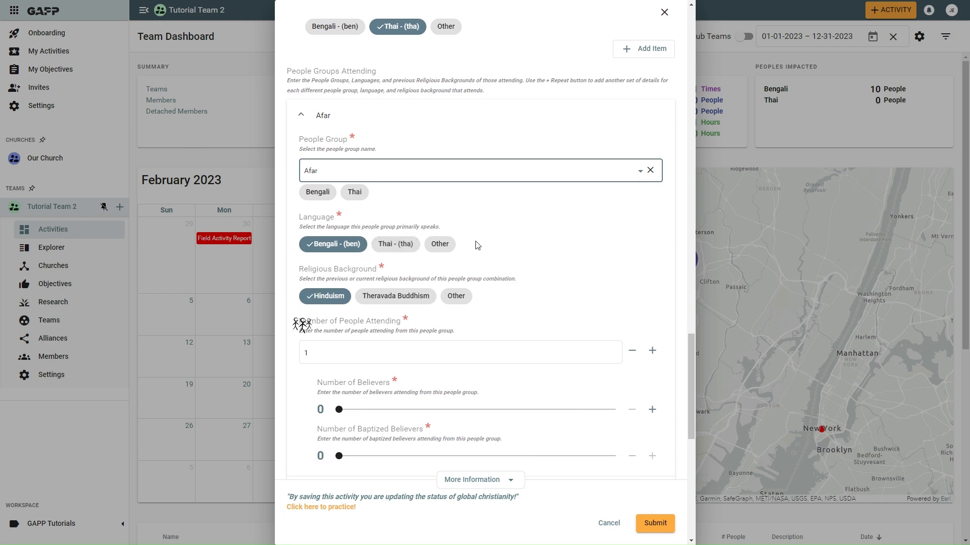
pyautogui.click(441, 245)
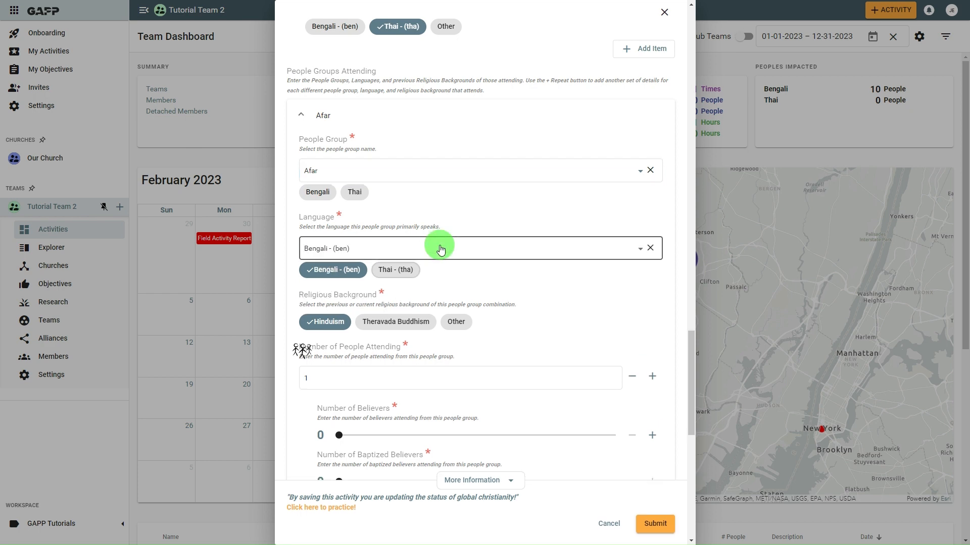
pyautogui.click(479, 250)
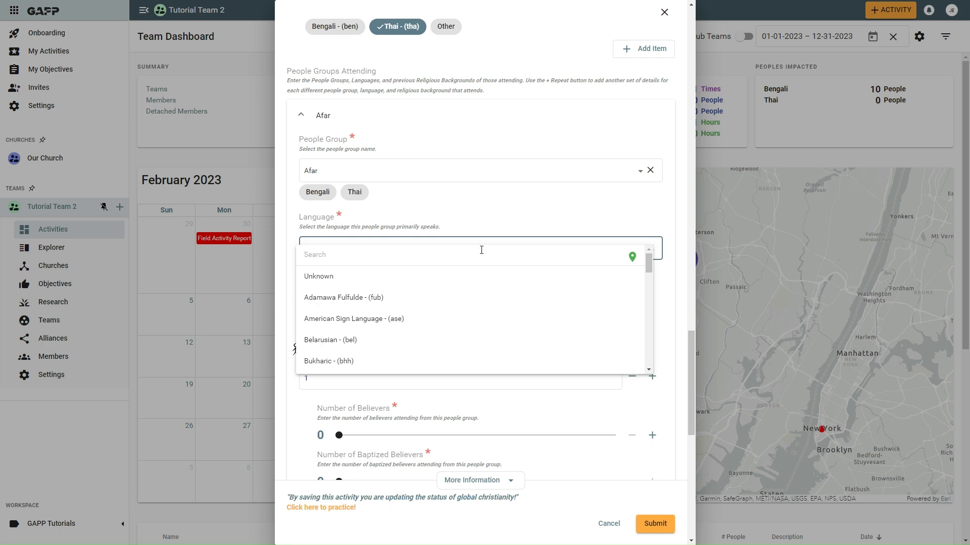
pyautogui.click(481, 250)
pyautogui.write('afar')
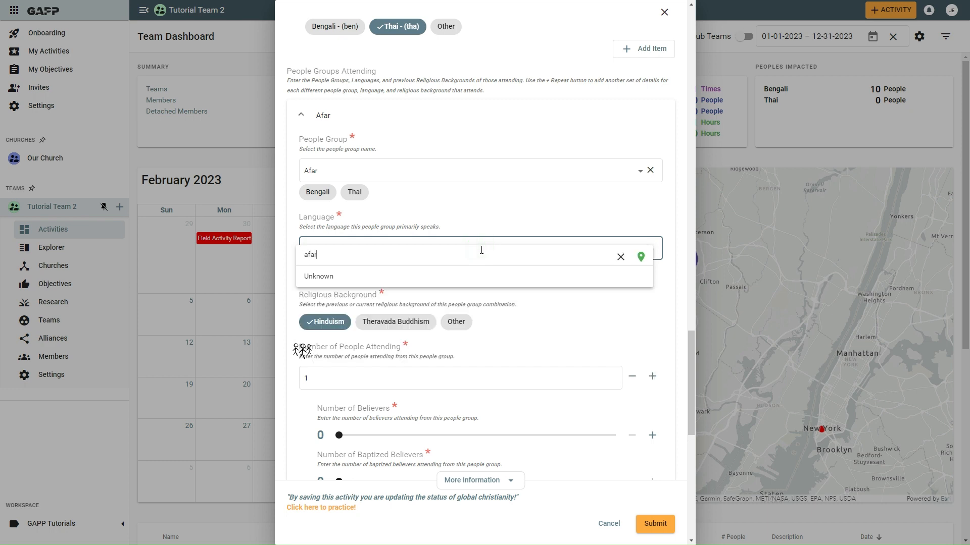
pyautogui.click(405, 301)
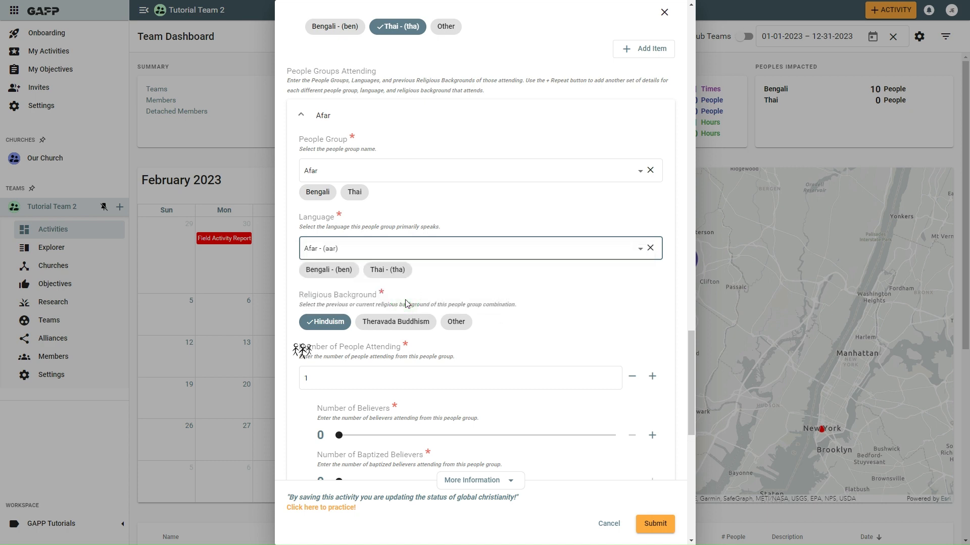
# Step: Set the religious background of the Afar people group entry to Folk Islam
pyautogui.scroll(-1, 530, 294)
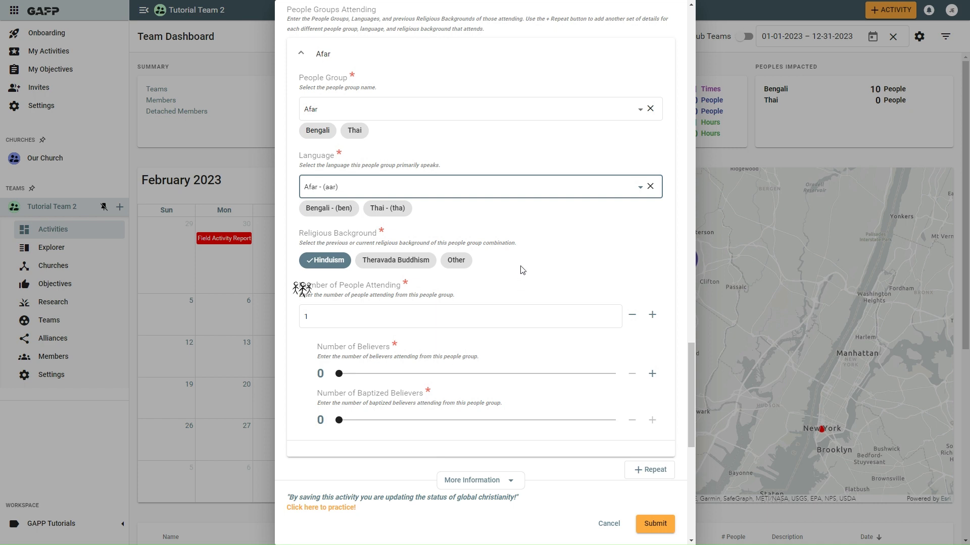
pyautogui.click(457, 260)
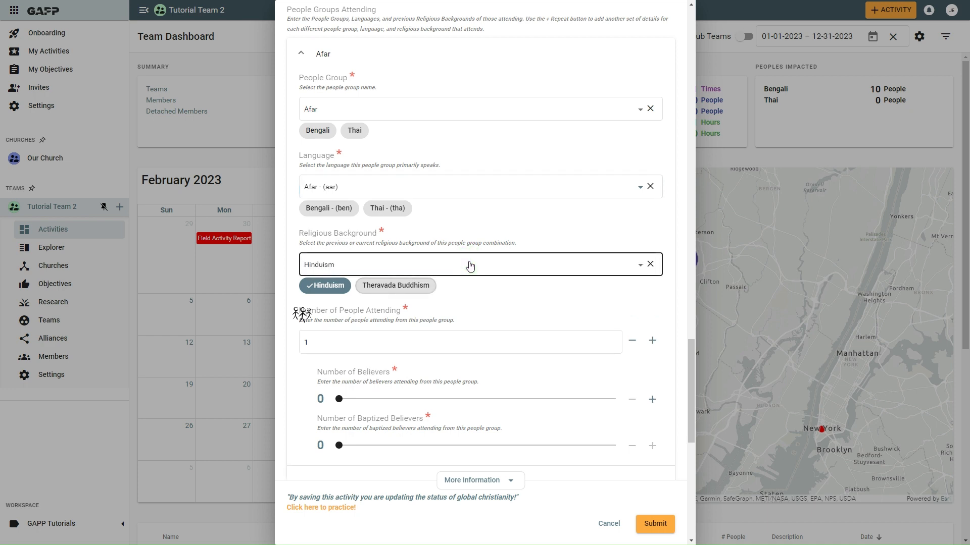
pyautogui.click(484, 266)
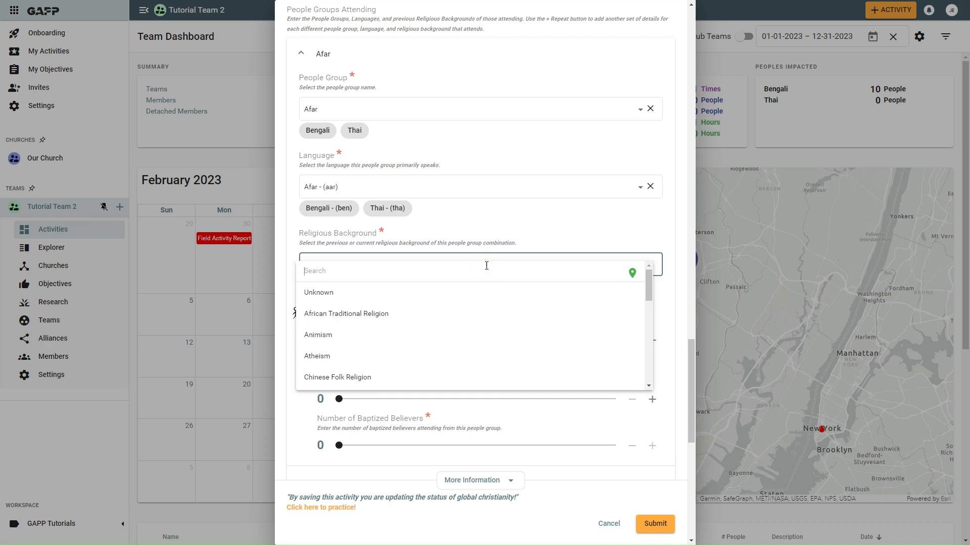
pyautogui.write('isl')
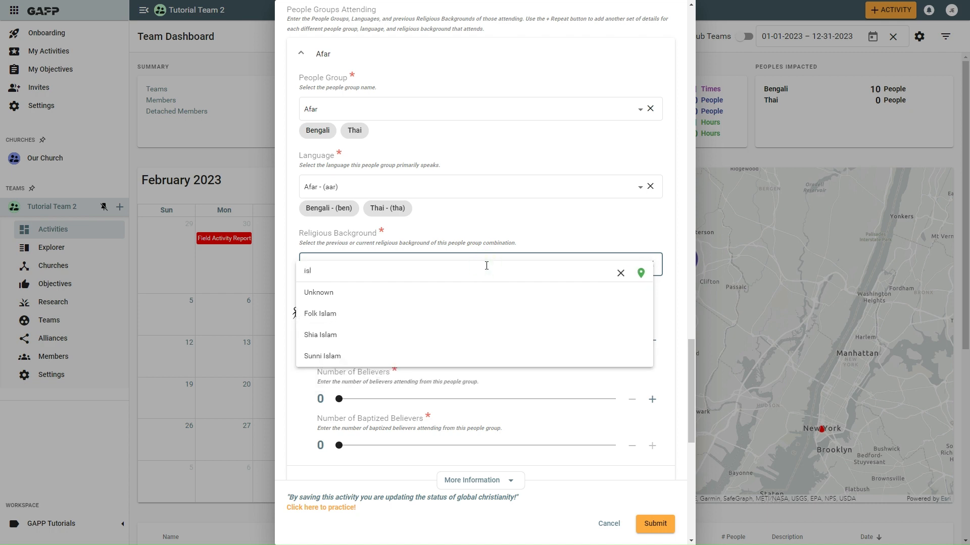
pyautogui.click(438, 318)
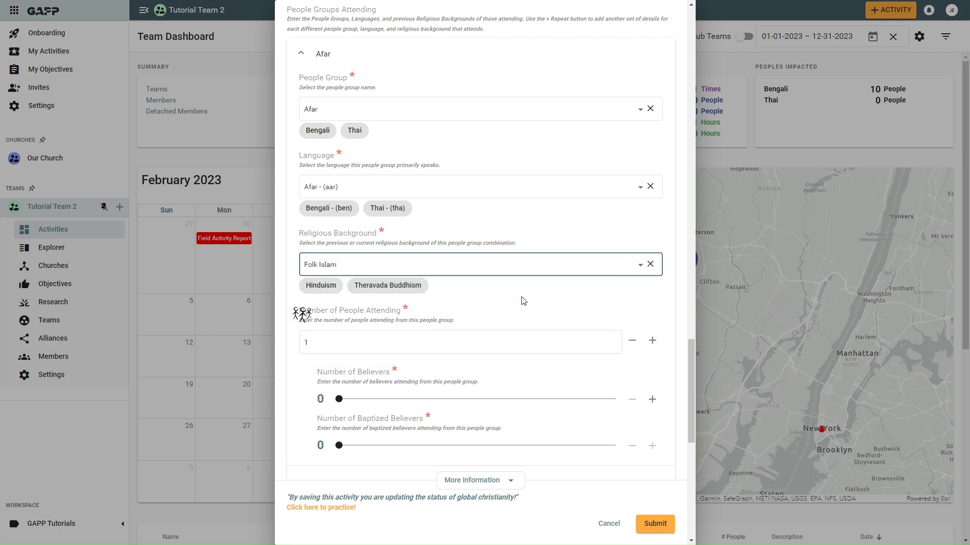
# Step: Set the Afar entry to 15 people attending, 13 believers and 5 baptized believers
pyautogui.scroll(-1, 523, 301)
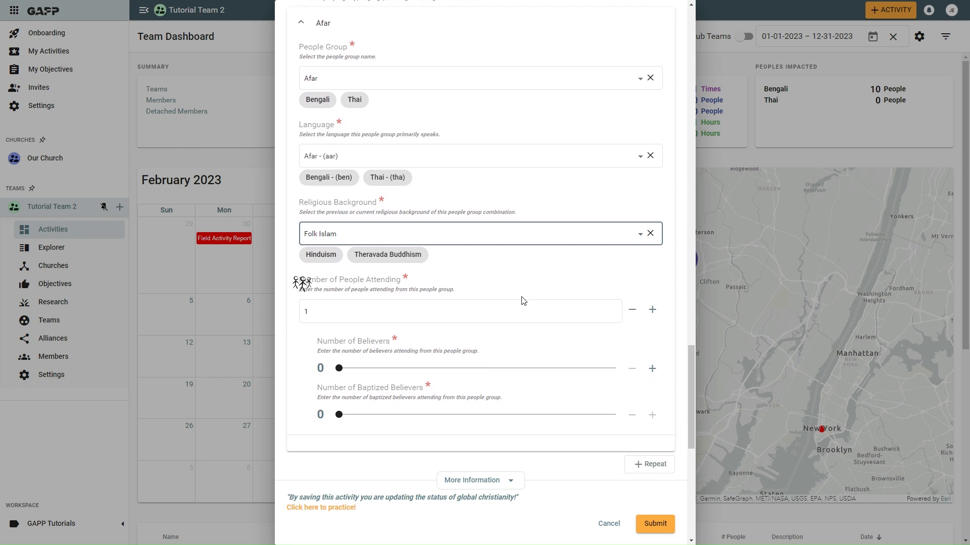
pyautogui.scroll(-3, 523, 301)
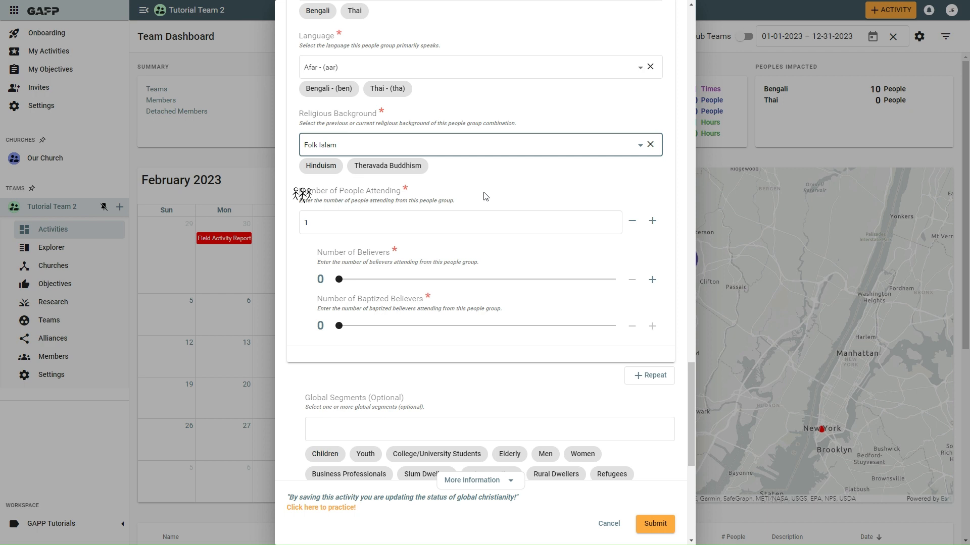
pyautogui.click(476, 224)
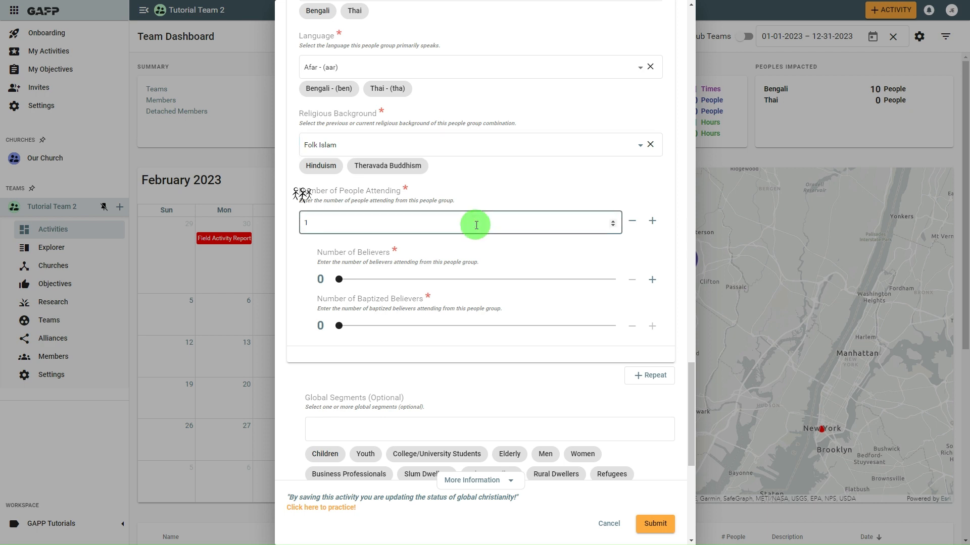
pyautogui.write('5')
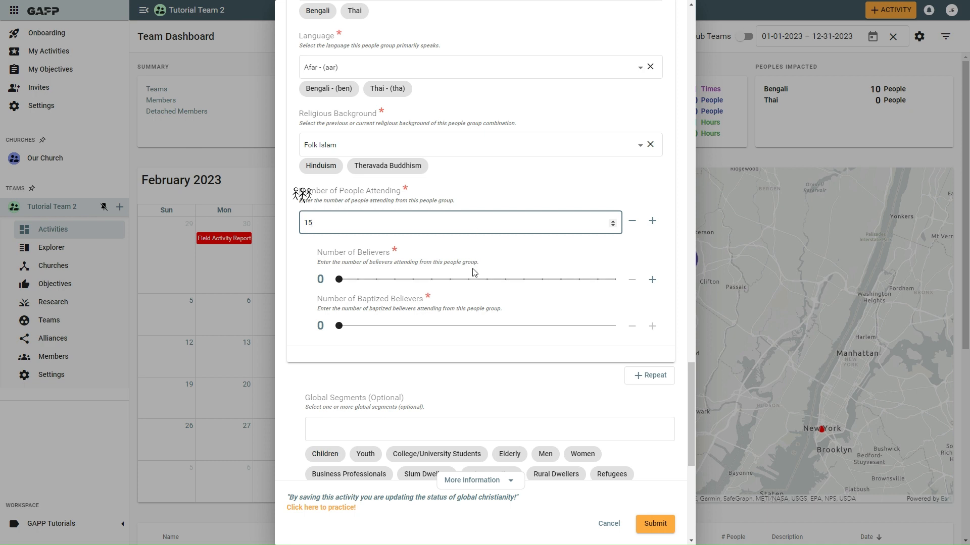
pyautogui.click(580, 280)
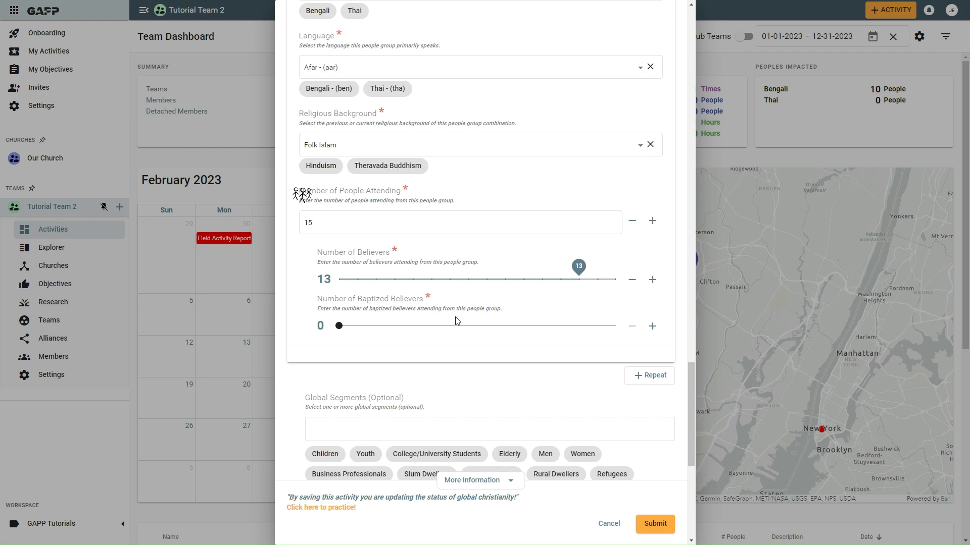
pyautogui.click(445, 326)
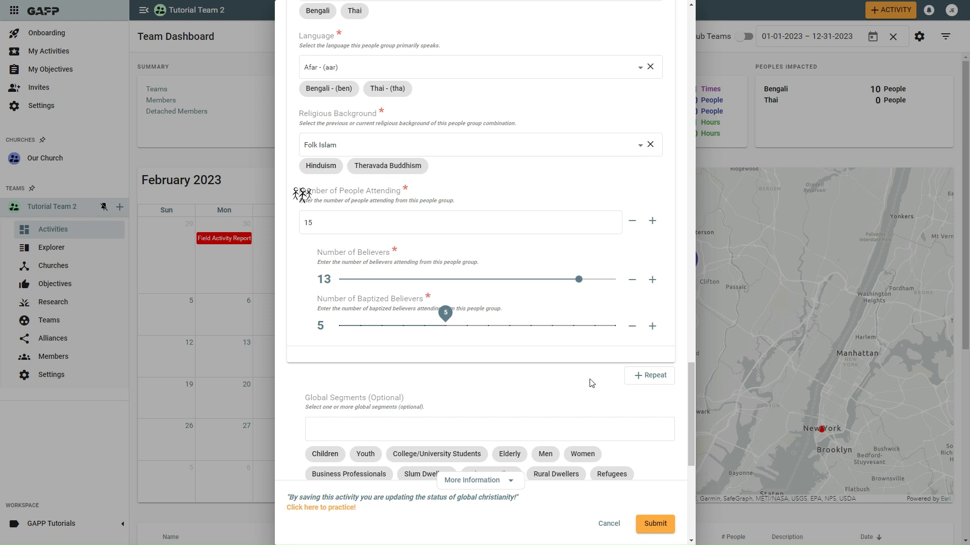
# Step: Add a second people group entry with people group Thai, language Thai - (tha) and religious background Theravada Buddhism
pyautogui.click(650, 377)
pyautogui.click(549, 405)
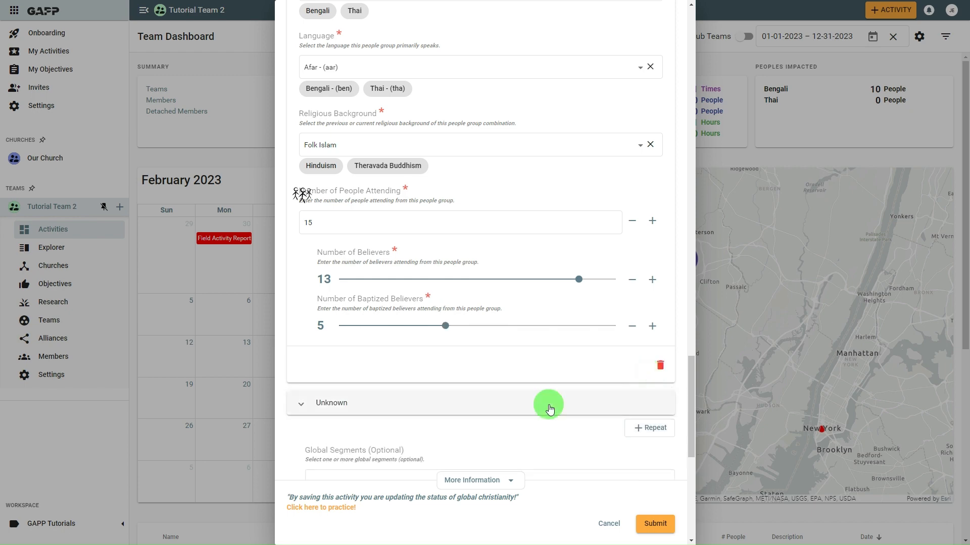
pyautogui.scroll(-3, 549, 405)
pyautogui.scroll(5, 547, 407)
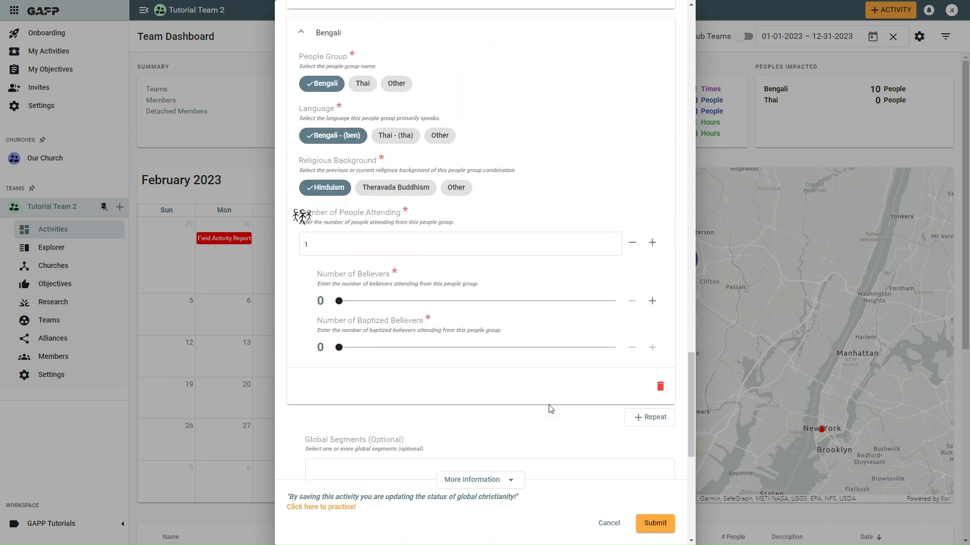
pyautogui.click(360, 103)
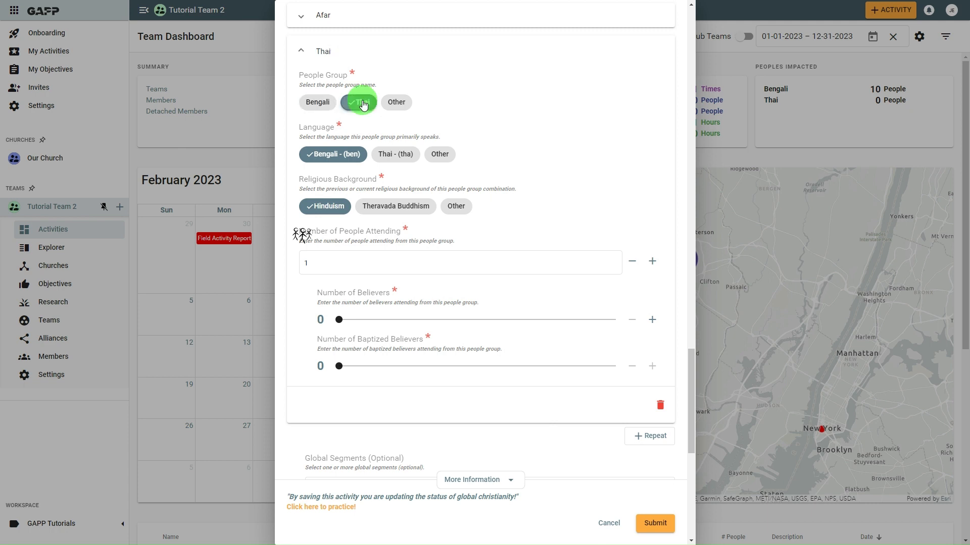
pyautogui.click(392, 156)
pyautogui.click(386, 207)
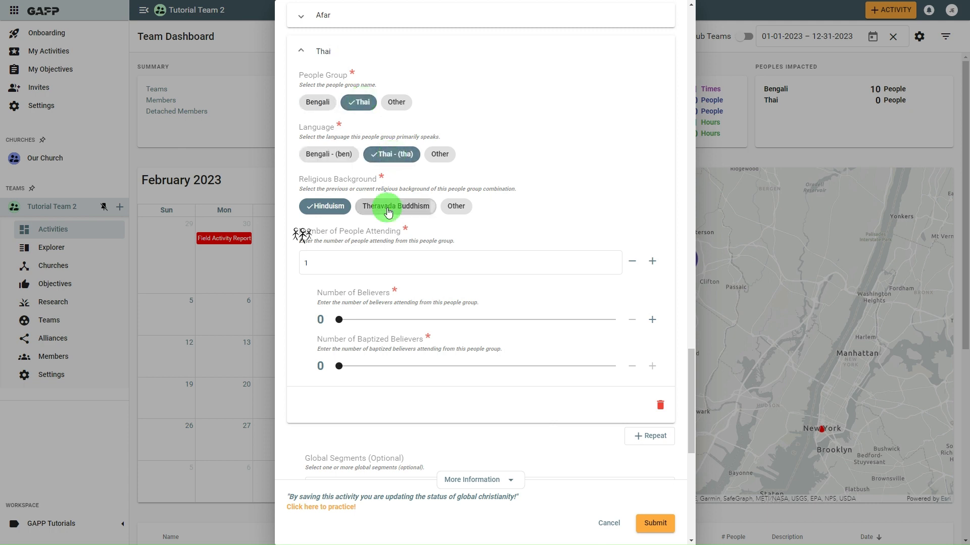
# Step: Set the Thai entry to 28 people attending, 13 believers and 2 baptized believers
pyautogui.click(365, 262)
pyautogui.press('BackSpace')
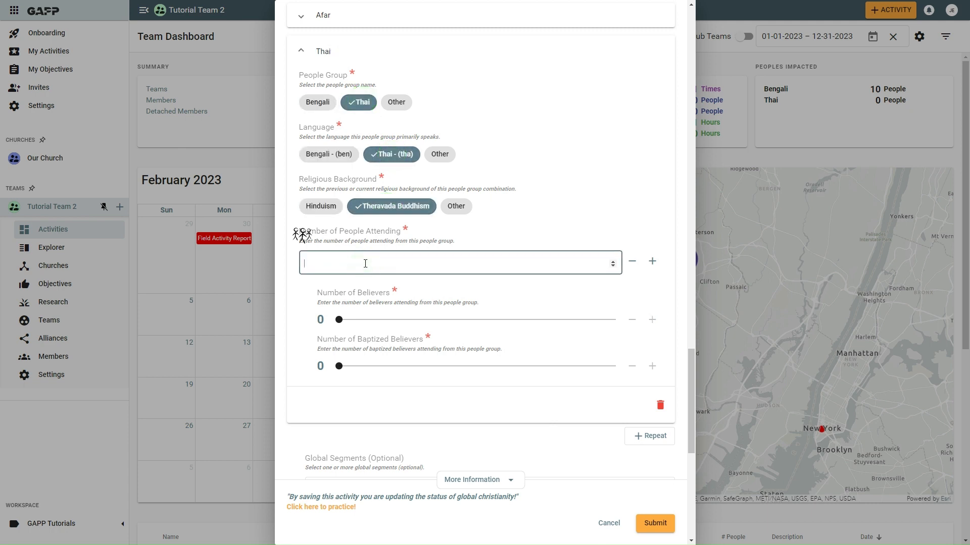
pyautogui.write('28')
pyautogui.click(467, 319)
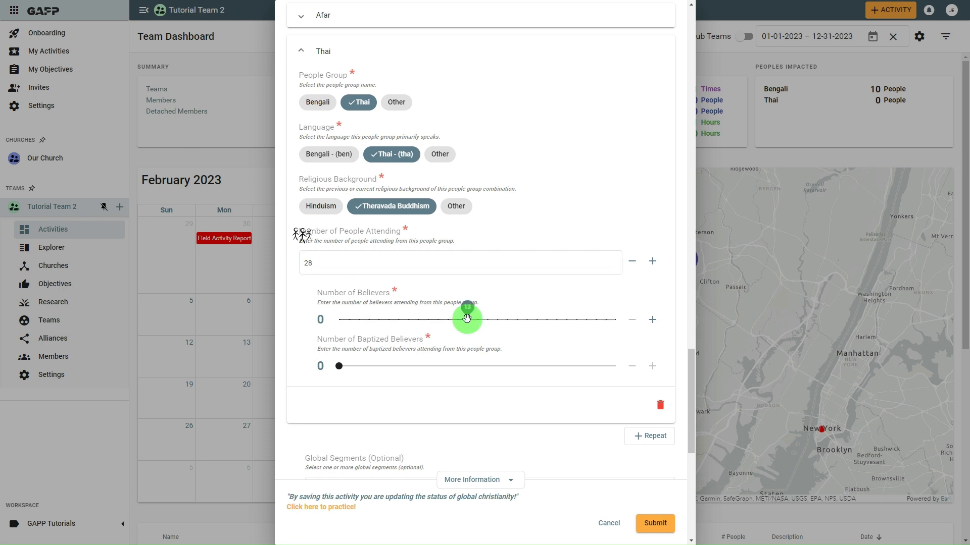
pyautogui.click(382, 366)
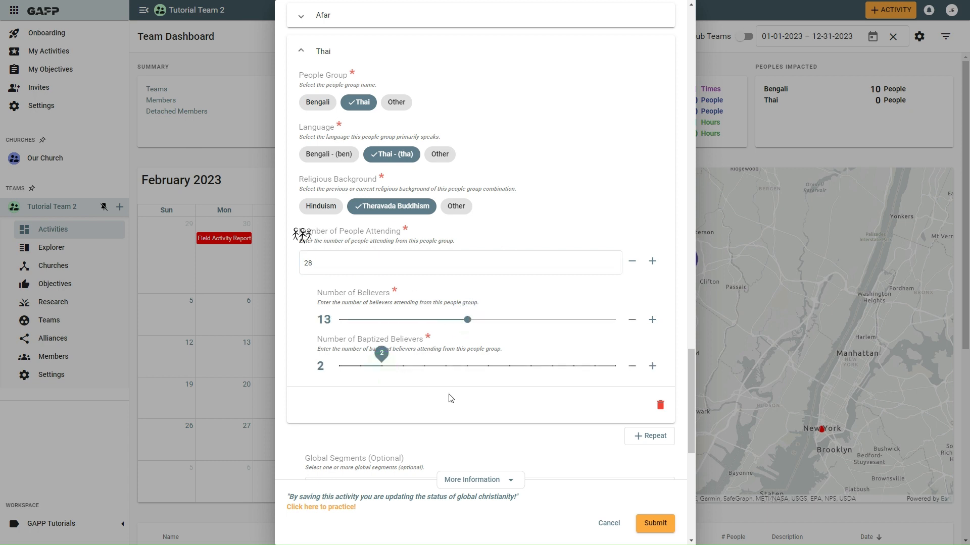
# Step: Complete and submit the activity with the global segment Urban Dwellers and the comment "Details...."
pyautogui.scroll(-6, 451, 399)
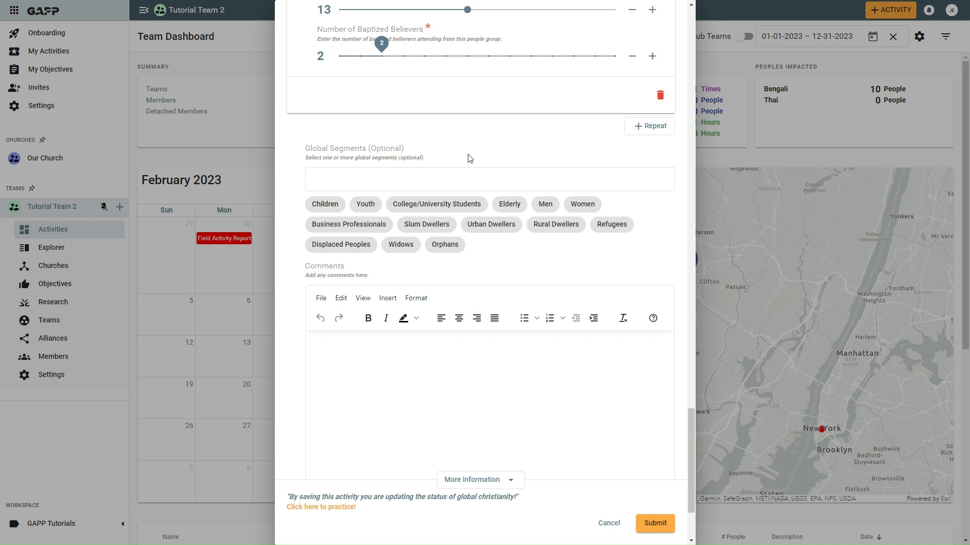
pyautogui.click(492, 225)
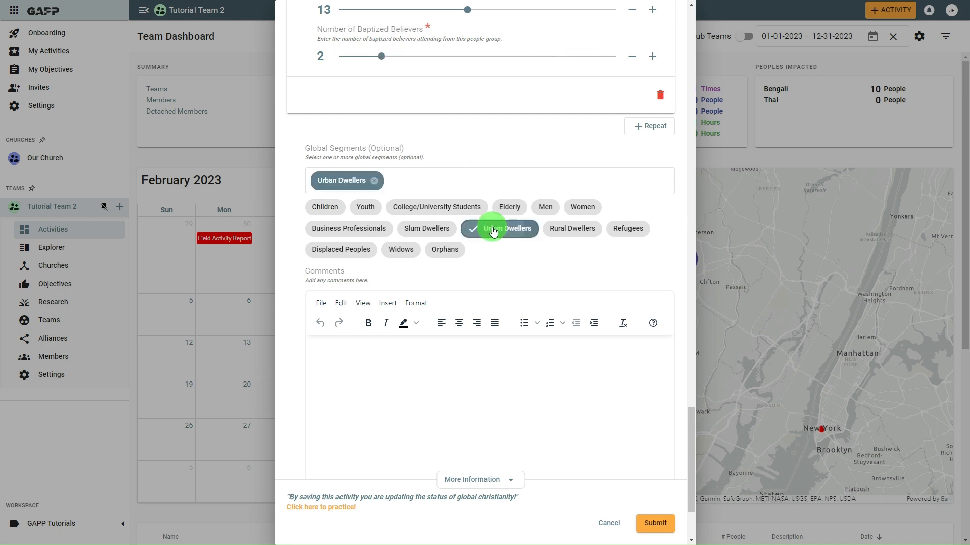
pyautogui.click(392, 347)
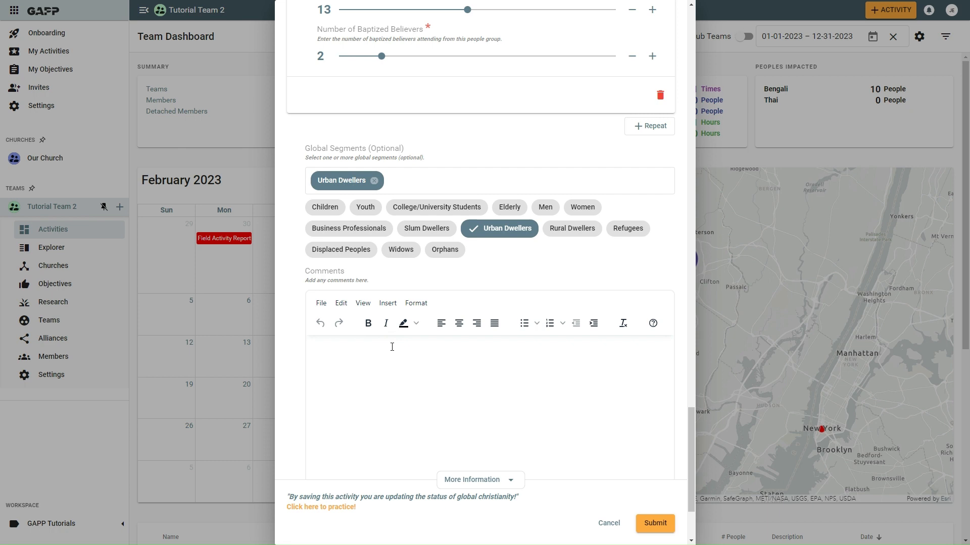
pyautogui.write('Details....')
pyautogui.click(655, 531)
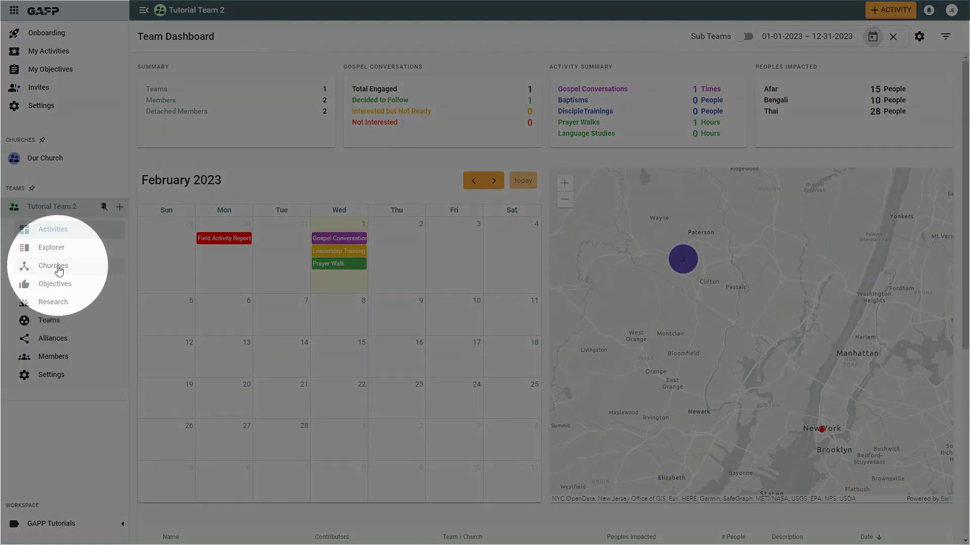
# Step: Open the details of Church Example from Tutorial Team 2's church diagram
pyautogui.click(59, 271)
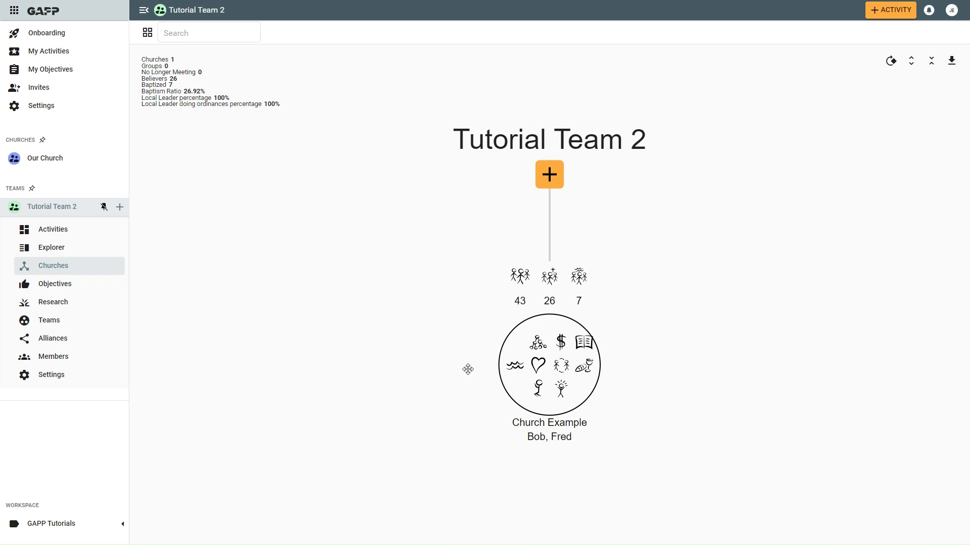
pyautogui.moveTo(504, 378)
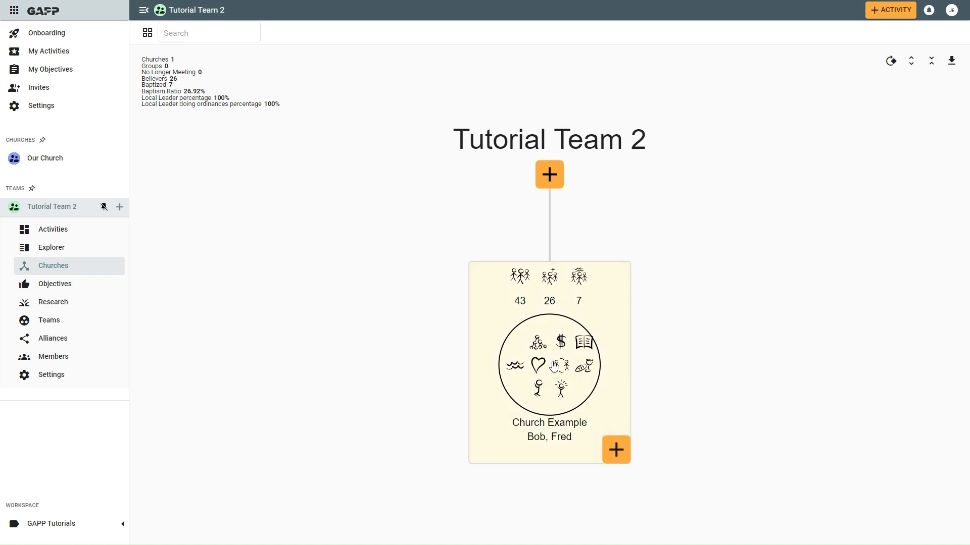
pyautogui.click(554, 367)
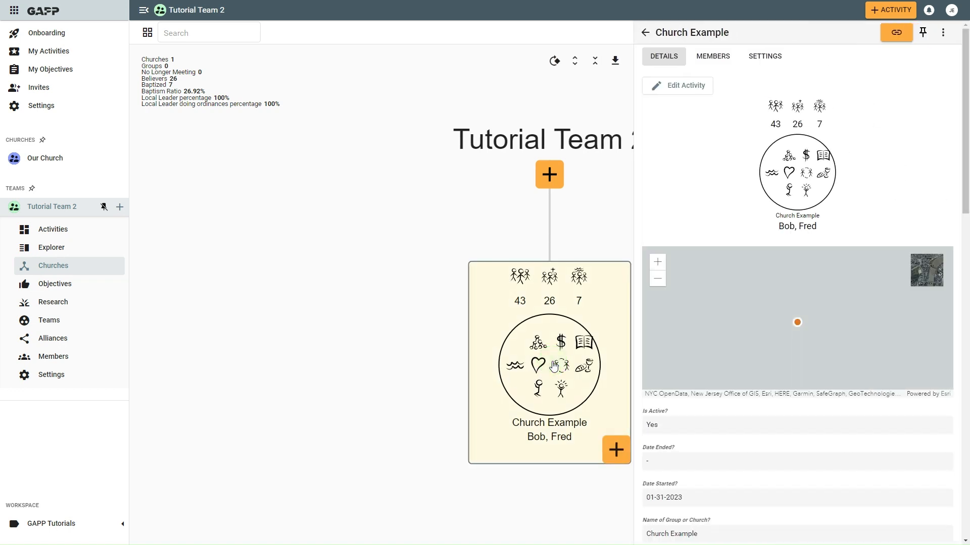
# Step: Edit the Church Example activity to answer No to baptizing being done by a member of the group or church, and save it
pyautogui.click(681, 89)
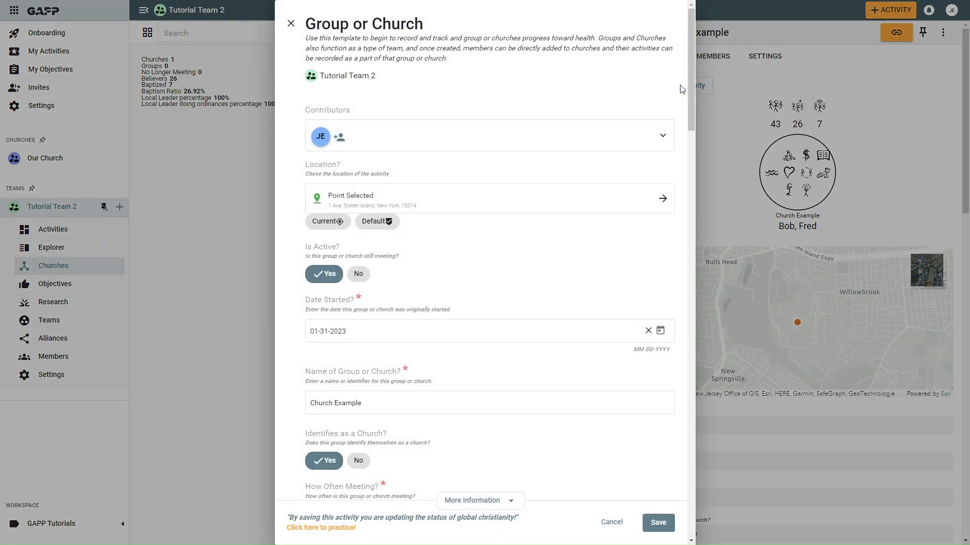
pyautogui.scroll(-4, 486, 273)
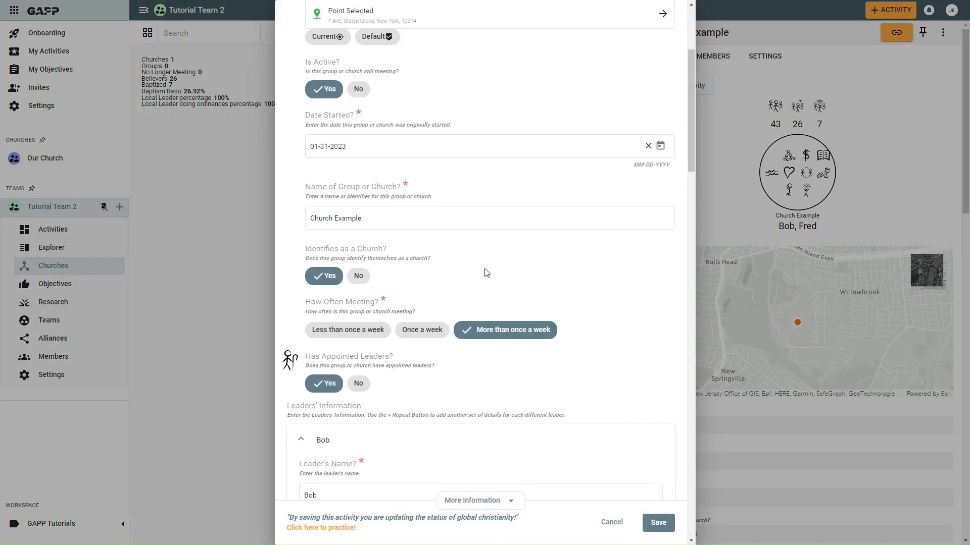
pyautogui.scroll(-10, 486, 273)
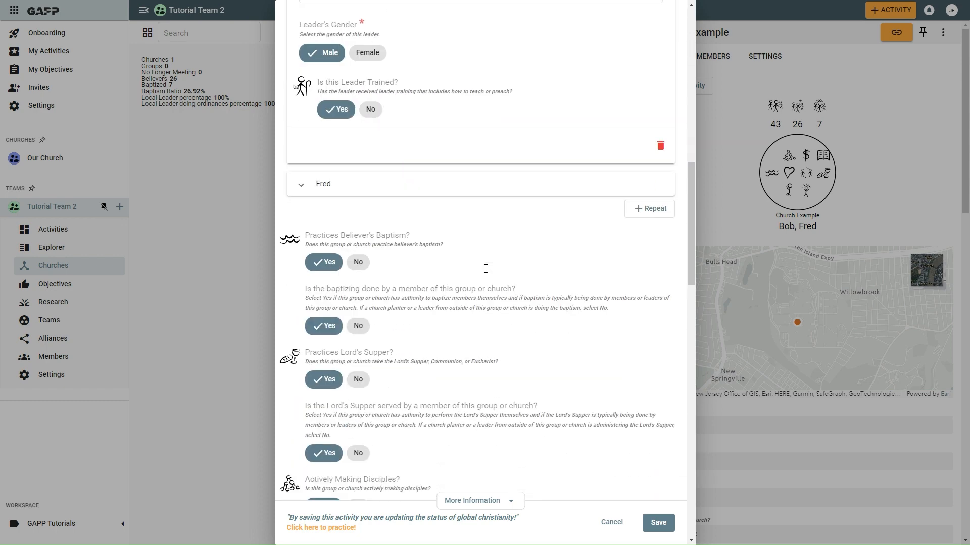
pyautogui.scroll(-1, 486, 268)
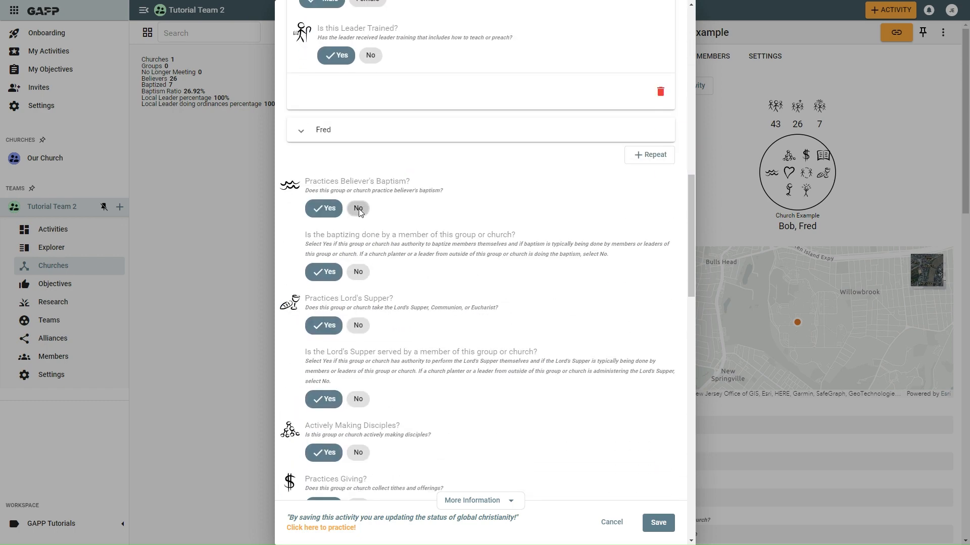
pyautogui.click(358, 273)
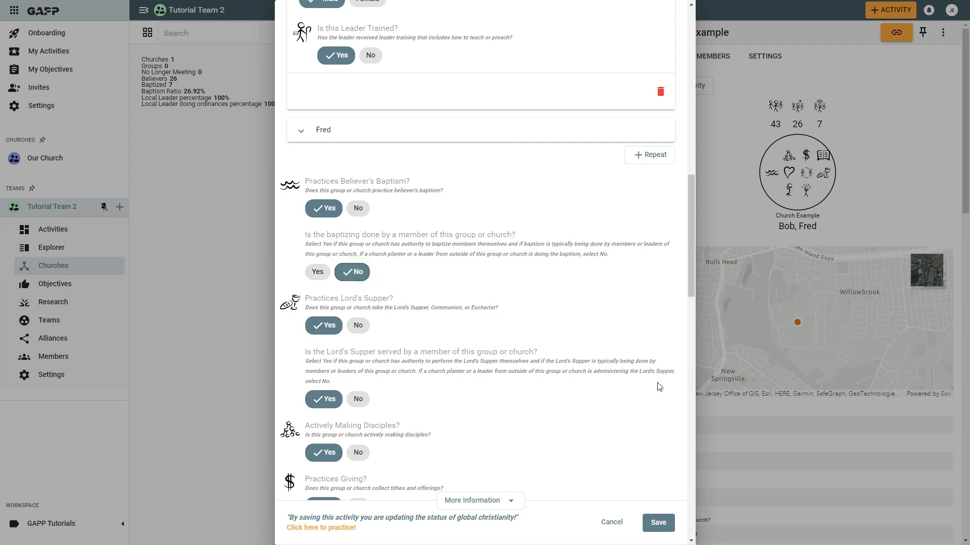
pyautogui.click(659, 523)
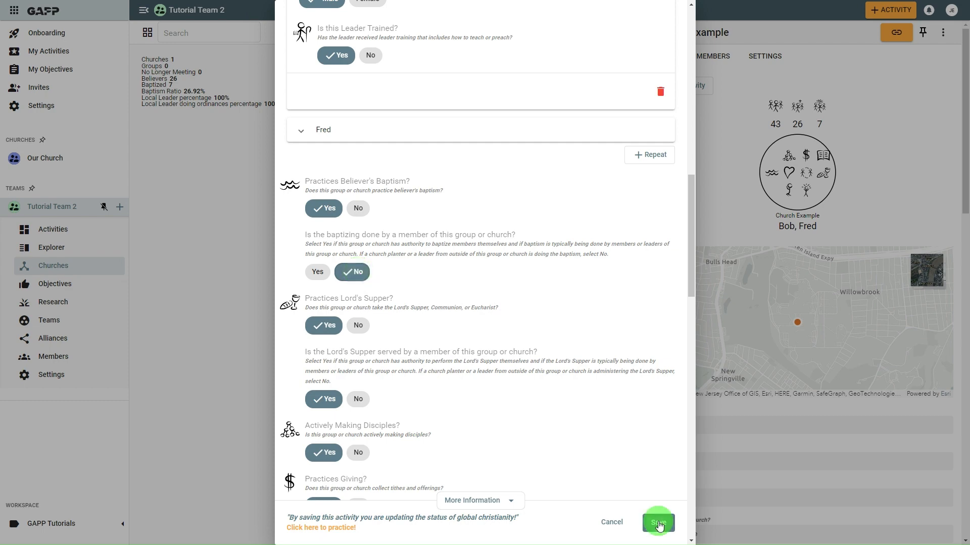